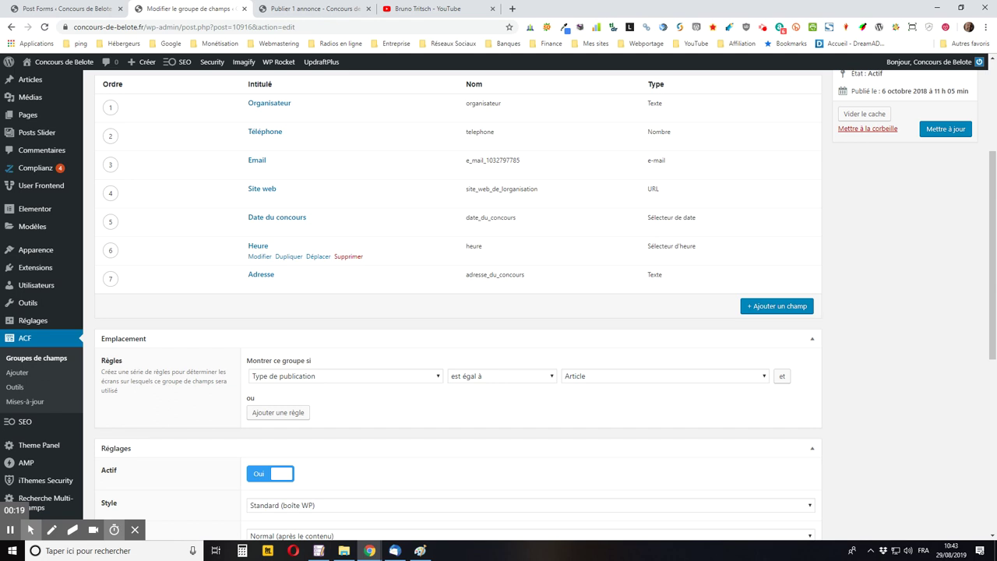
Compare the fields of the public Publier 1 annonce submission form with the custom fields listed in the ACF field group
click(274, 11)
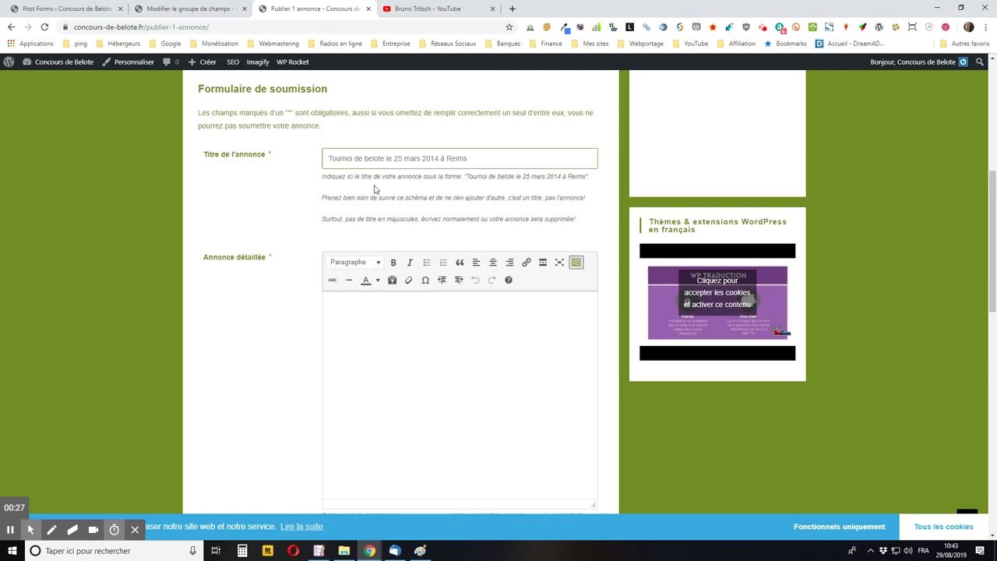
scroll(448, 269, down, 1)
scroll(448, 267, down, 7)
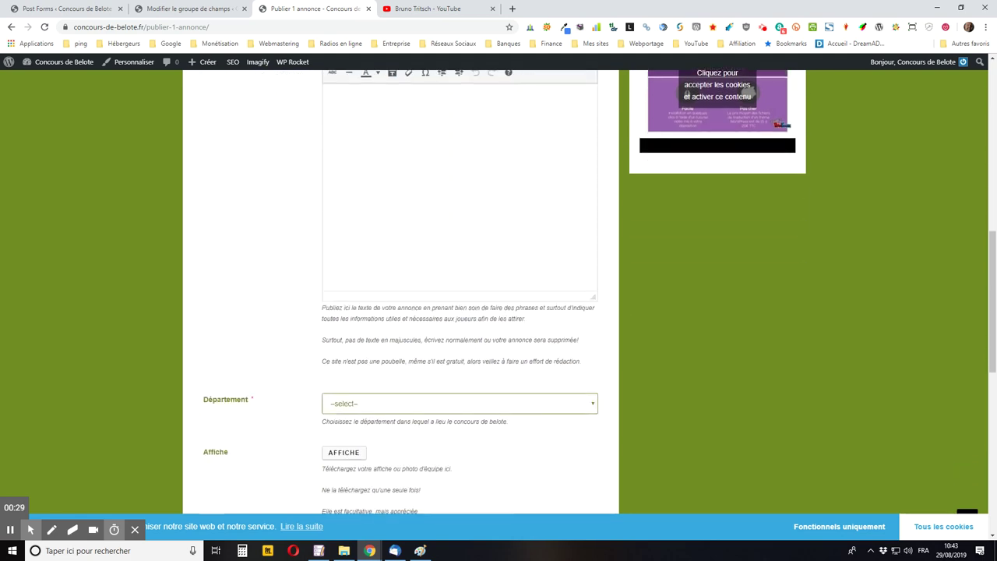
scroll(448, 293, down, 1)
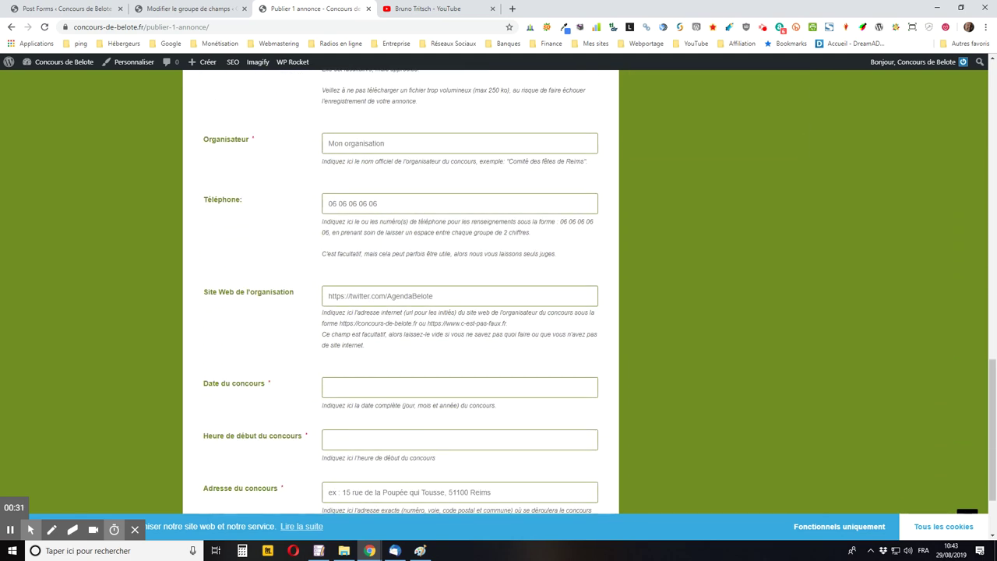
scroll(420, 273, down, 1)
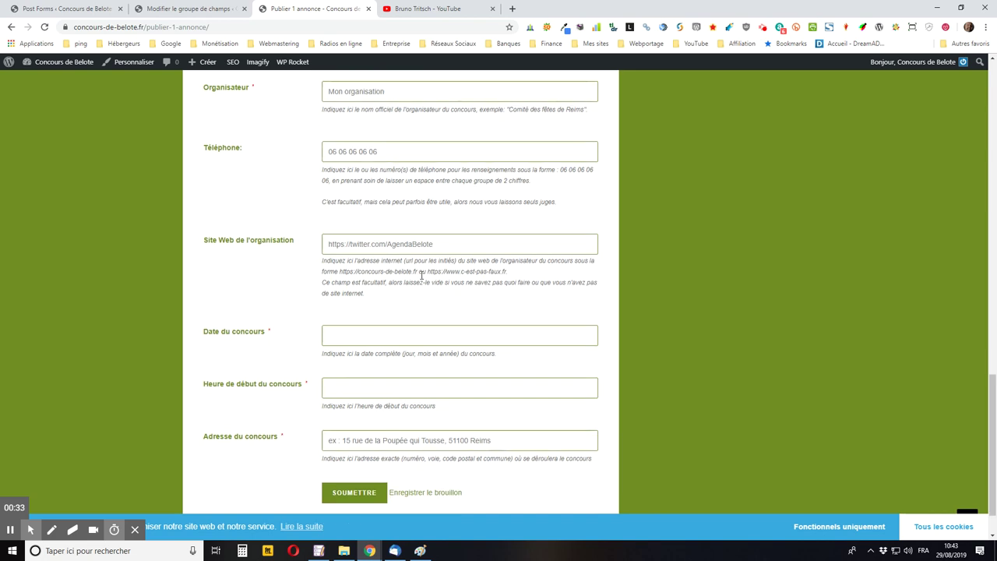
click(170, 16)
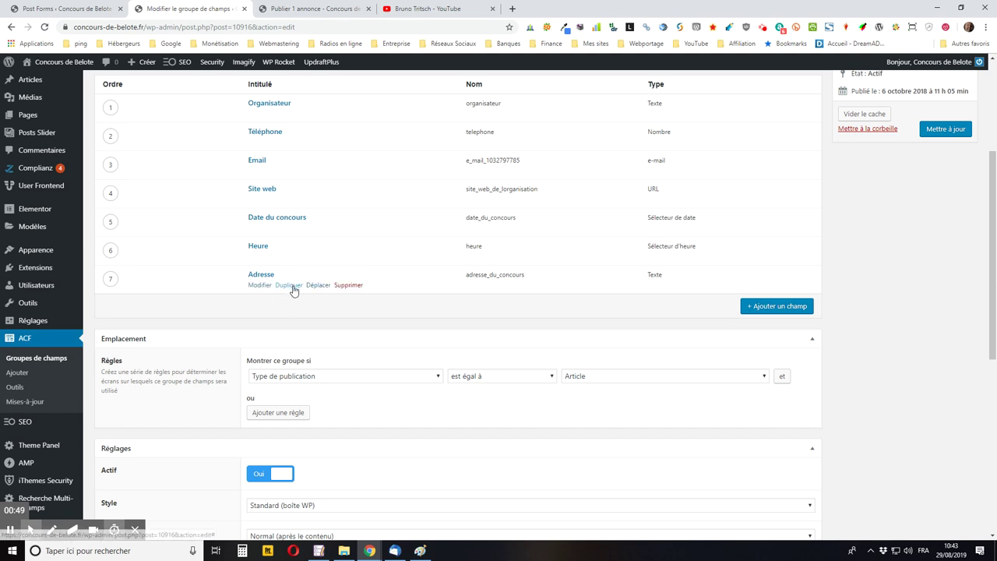
click(340, 11)
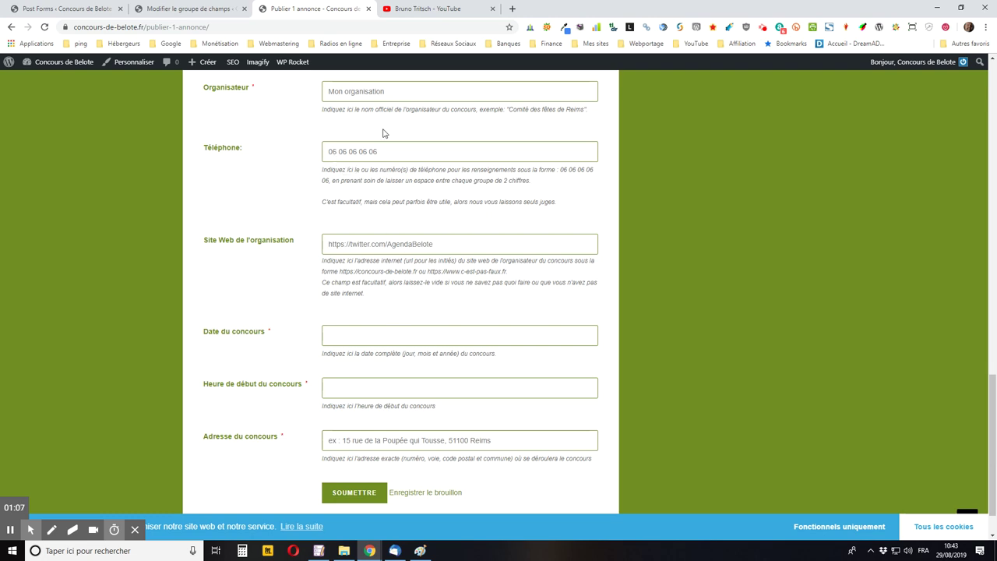
Examine the default fields of the Post Form in the User Frontend form editor, from the article title to Étiquettes
click(53, 8)
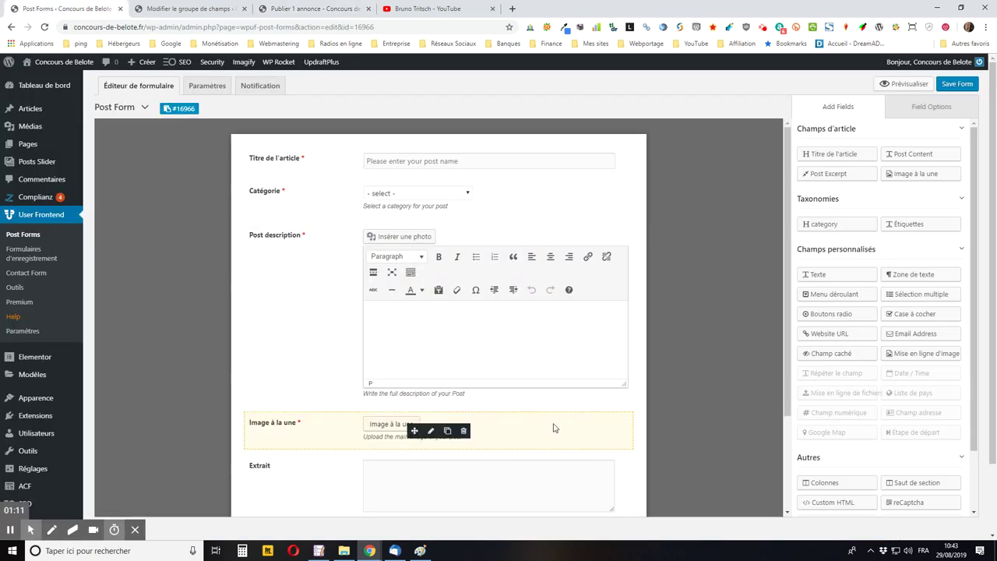
scroll(510, 296, down, 1)
scroll(508, 300, down, 2)
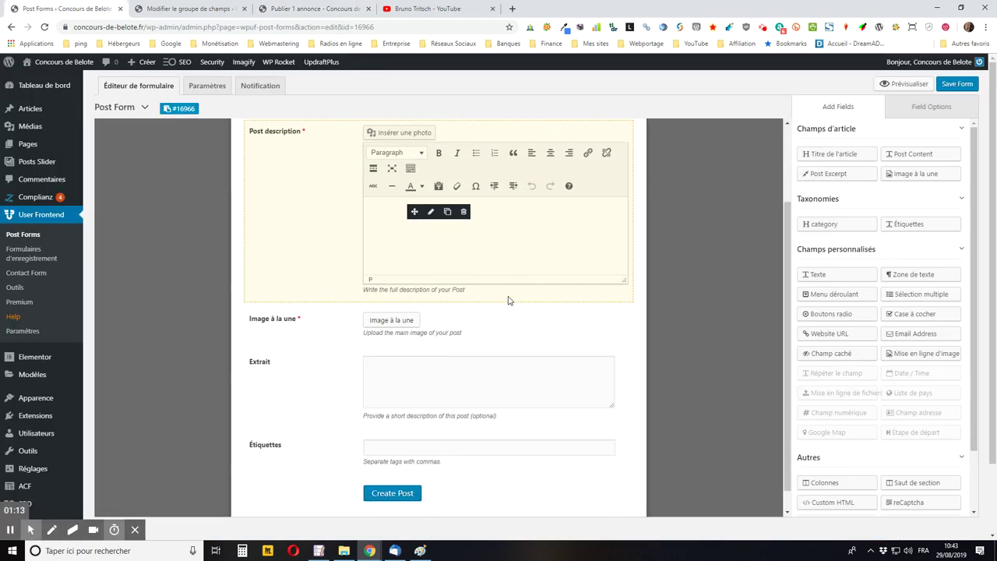
scroll(508, 300, up, 3)
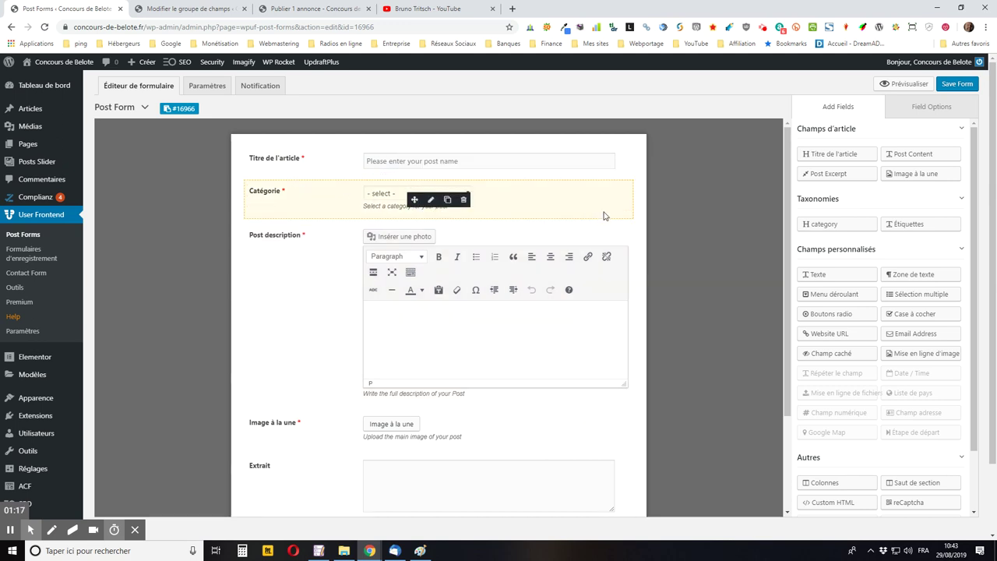
scroll(381, 199, down, 1)
scroll(384, 199, down, 1)
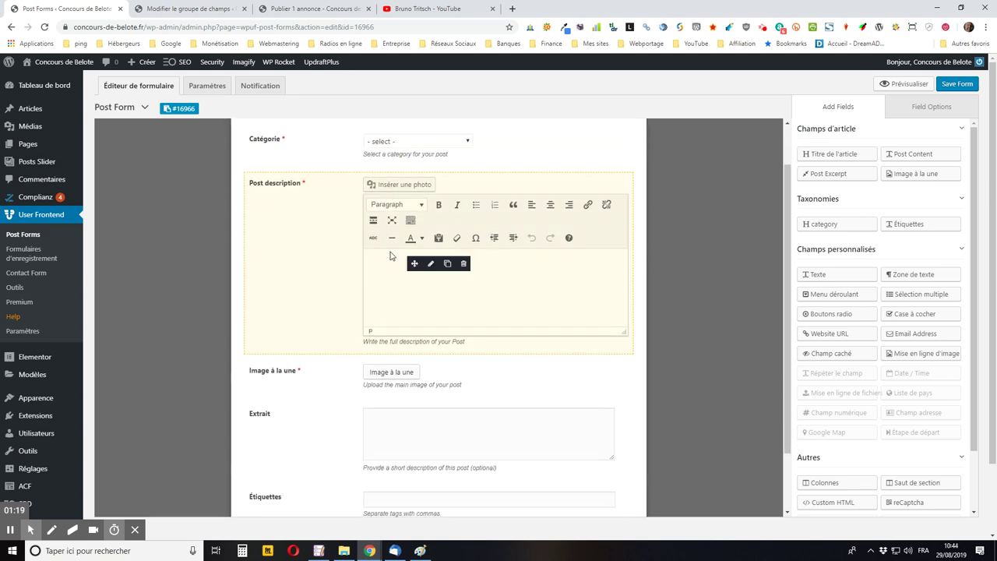
scroll(477, 349, down, 2)
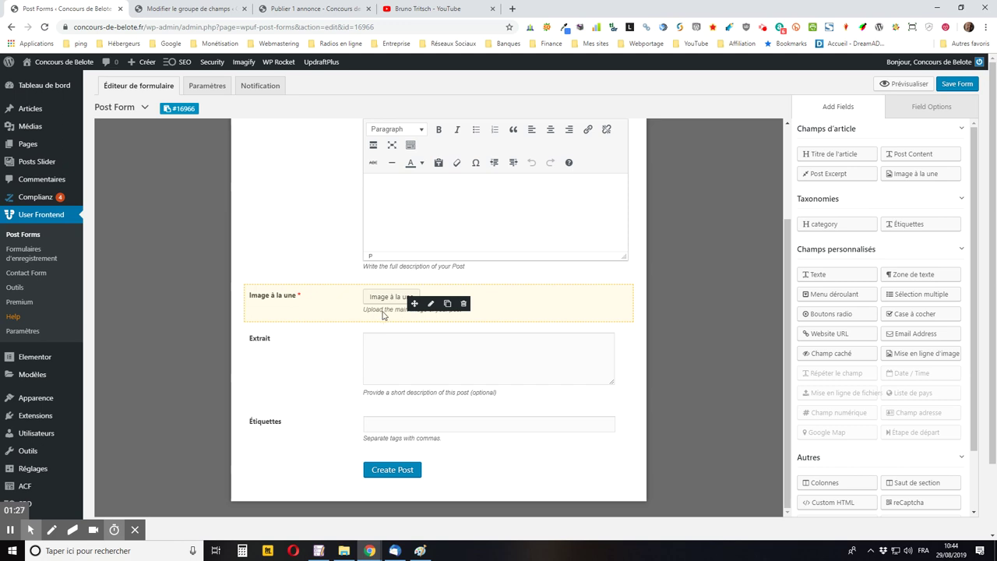
scroll(166, 62, down, 2)
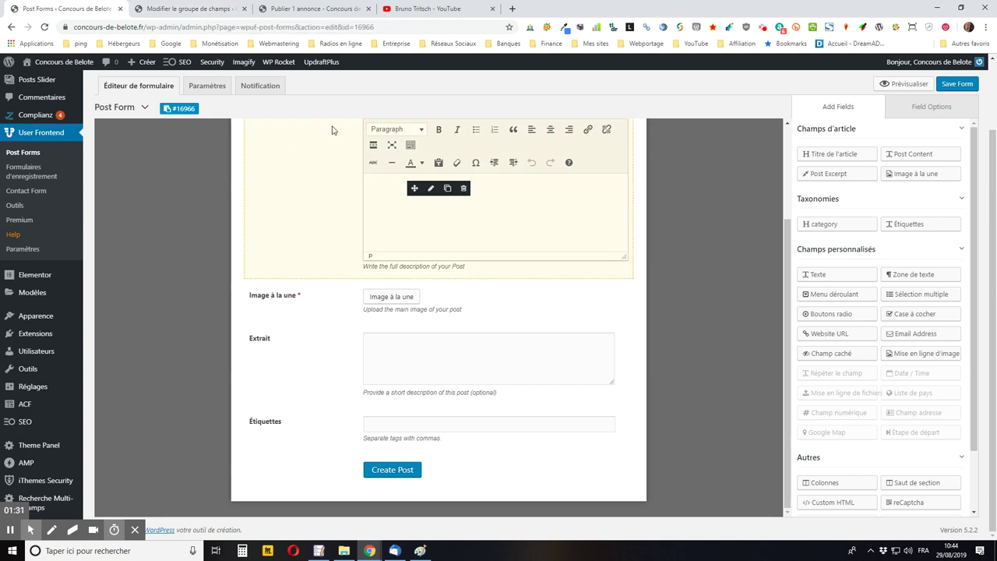
Check the Organisateur field's type in the ACF group and add a Texte custom field below Étiquettes in the Post Form
click(187, 9)
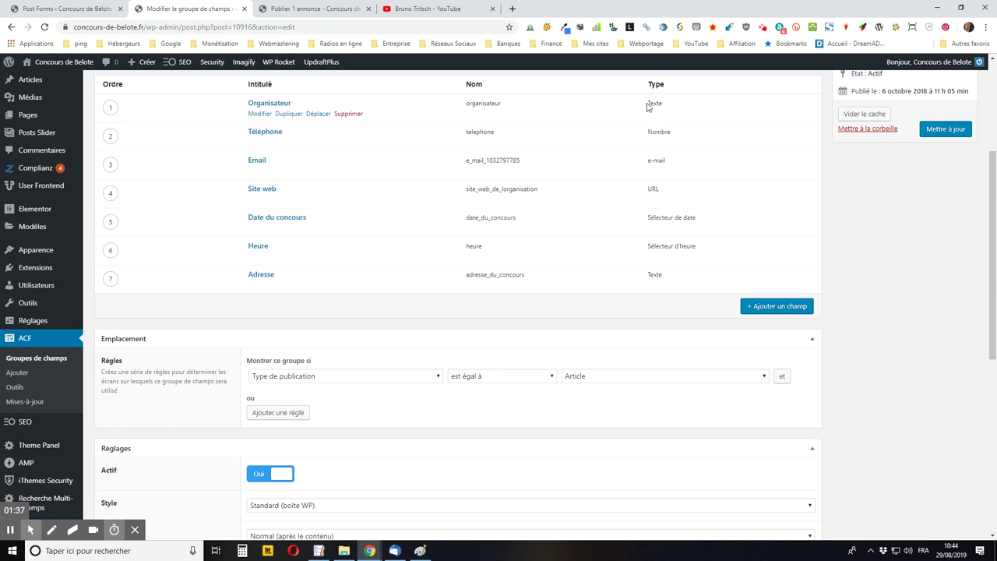
click(101, 6)
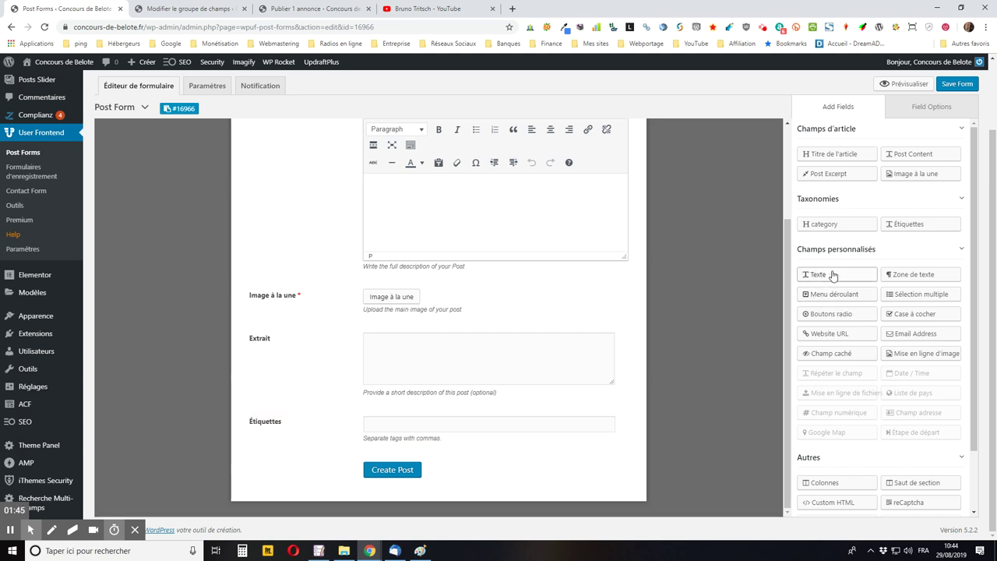
drag(838, 275, 391, 471)
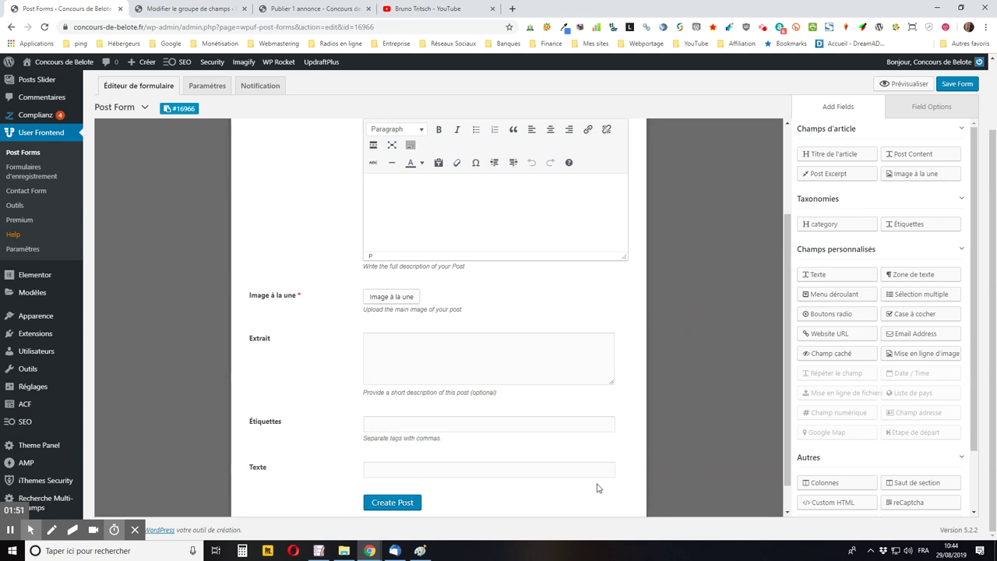
scroll(527, 463, down, 1)
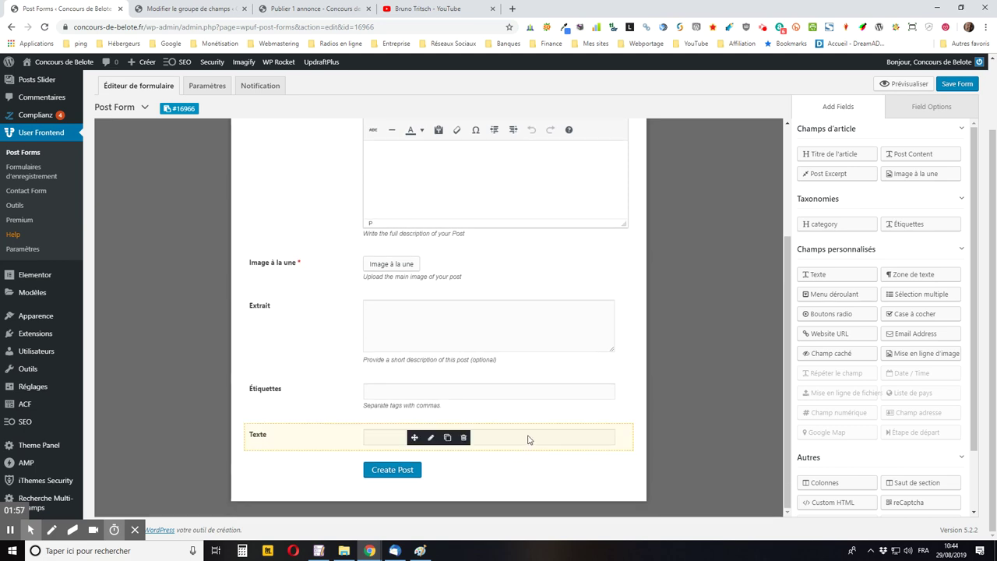
Open the new Texte field's options and clear its automatically generated meta key
mouse_move(444, 450)
click(432, 438)
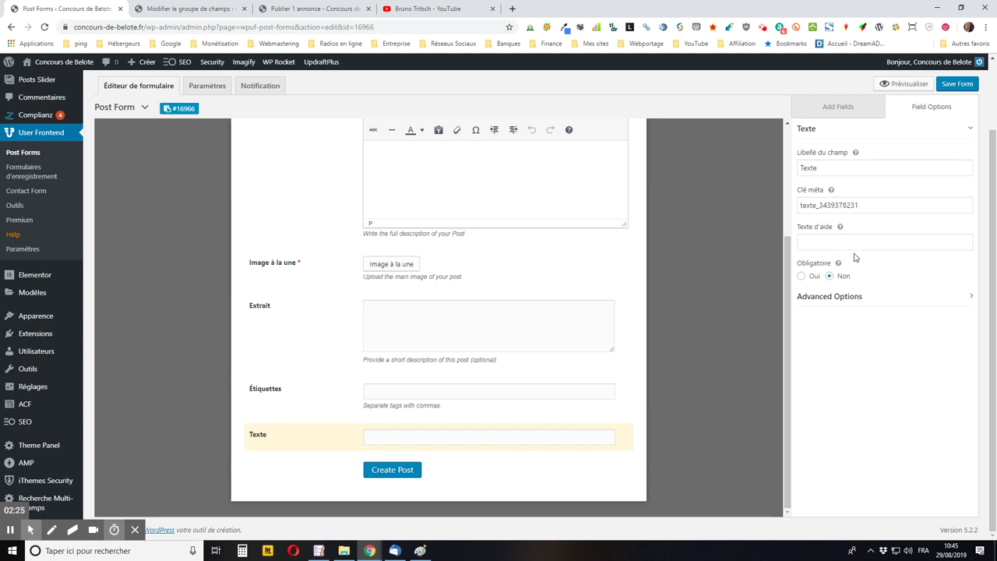
click(867, 206)
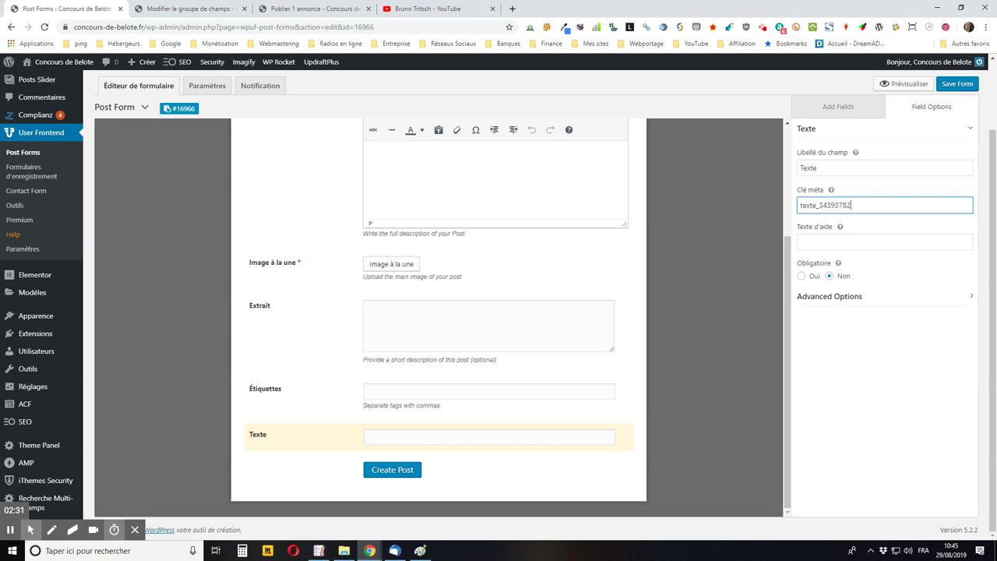
key(BackSpace)
key(BackSpace)
key(BackSpace)
key(BackSpace)
key(BackSpace)
key(BackSpace)
key(BackSpace)
key(BackSpace)
key(BackSpace)
key(BackSpace)
key(BackSpace)
key(BackSpace)
key(BackSpace)
key(BackSpace)
Copy the field name organisateur from the ACF field group and paste it as the Texte field's meta key
click(195, 9)
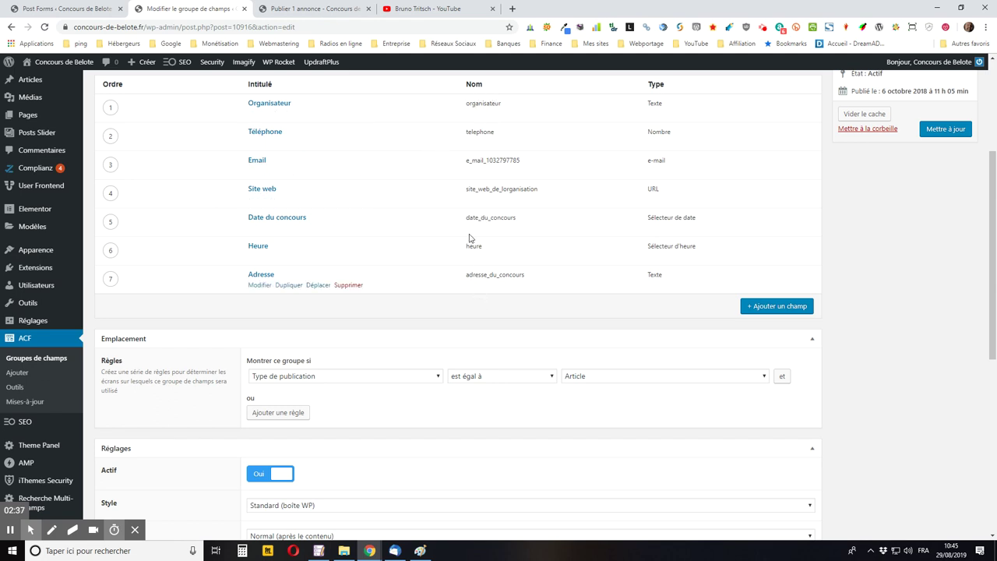
drag(506, 102, 462, 107)
right_click(481, 110)
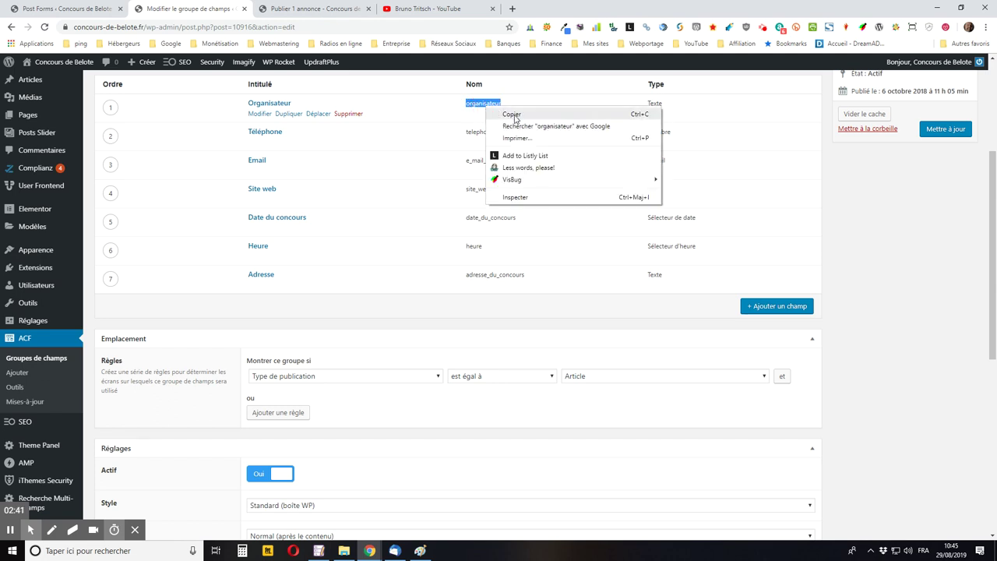
click(506, 112)
click(66, 9)
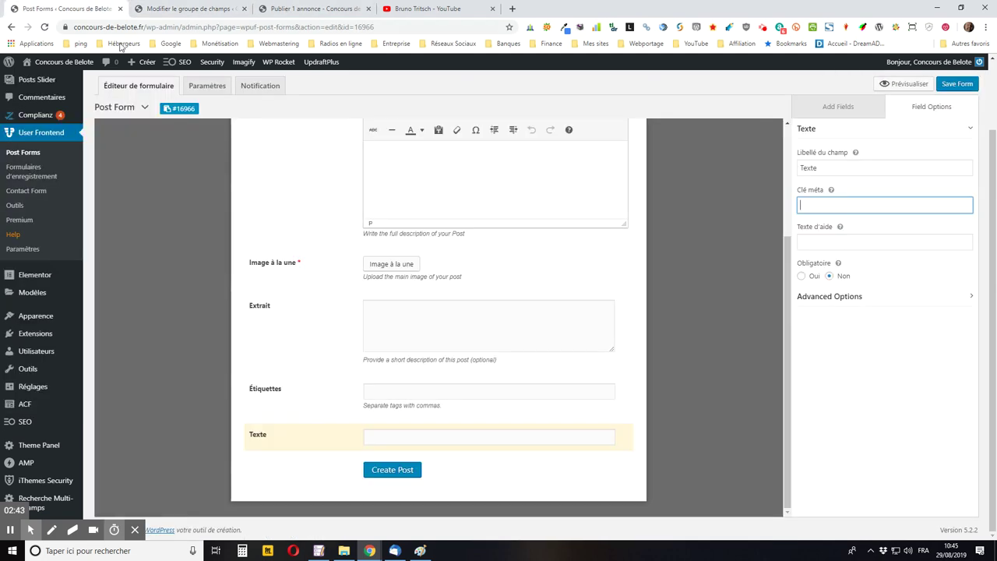
right_click(845, 206)
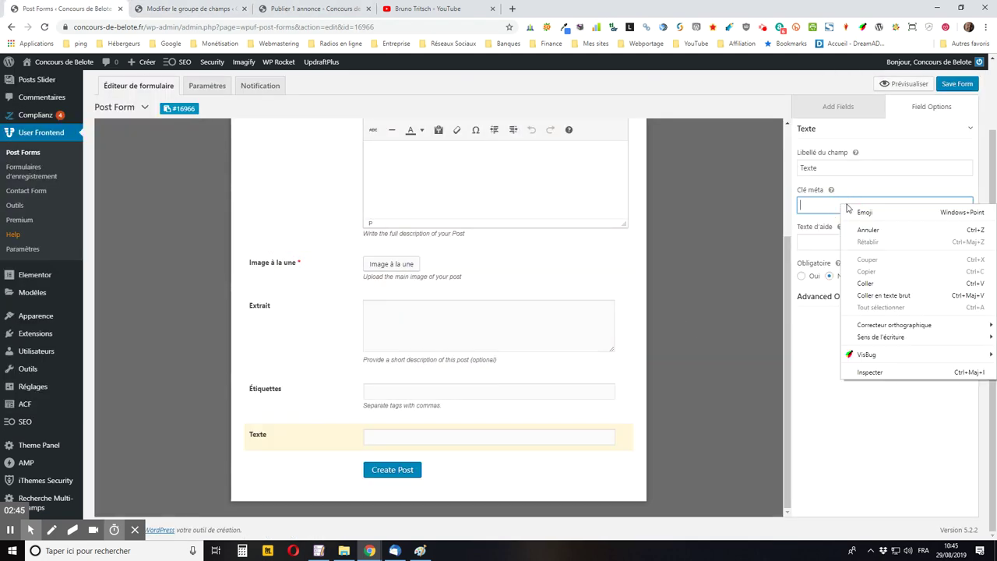
click(878, 288)
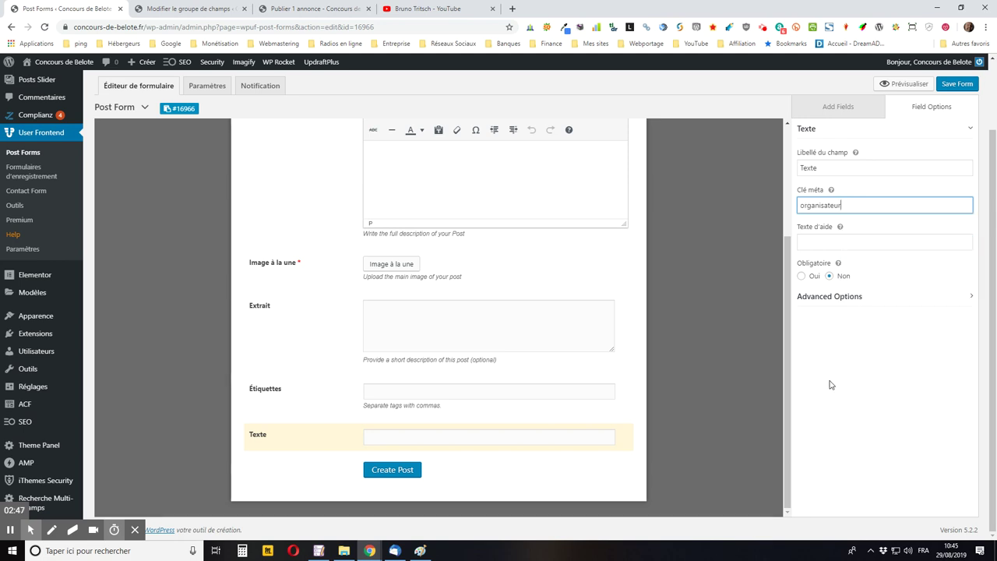
Make the Texte field mandatory by setting Obligatoire to Oui
scroll(846, 387, up, 1)
scroll(846, 388, up, 2)
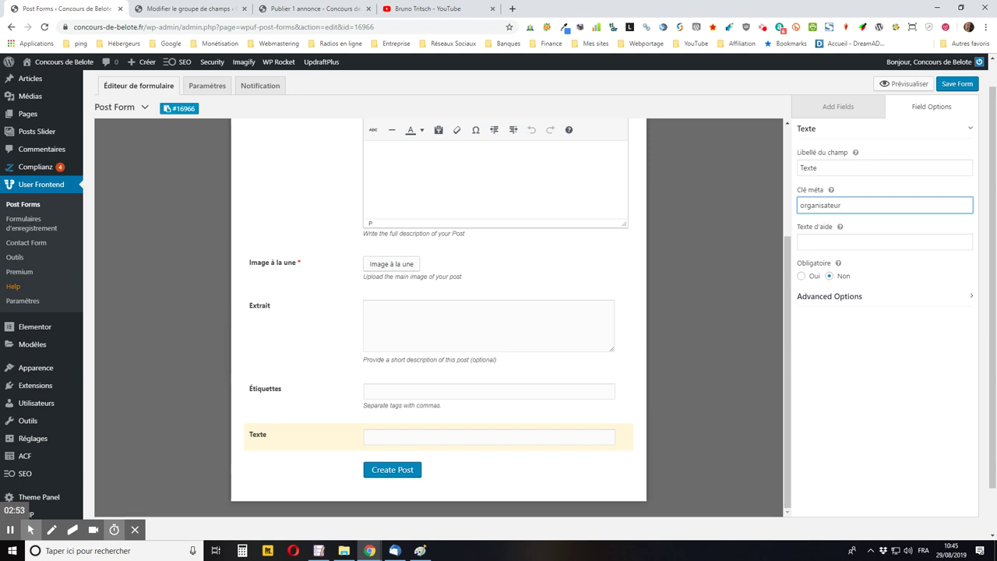
click(800, 279)
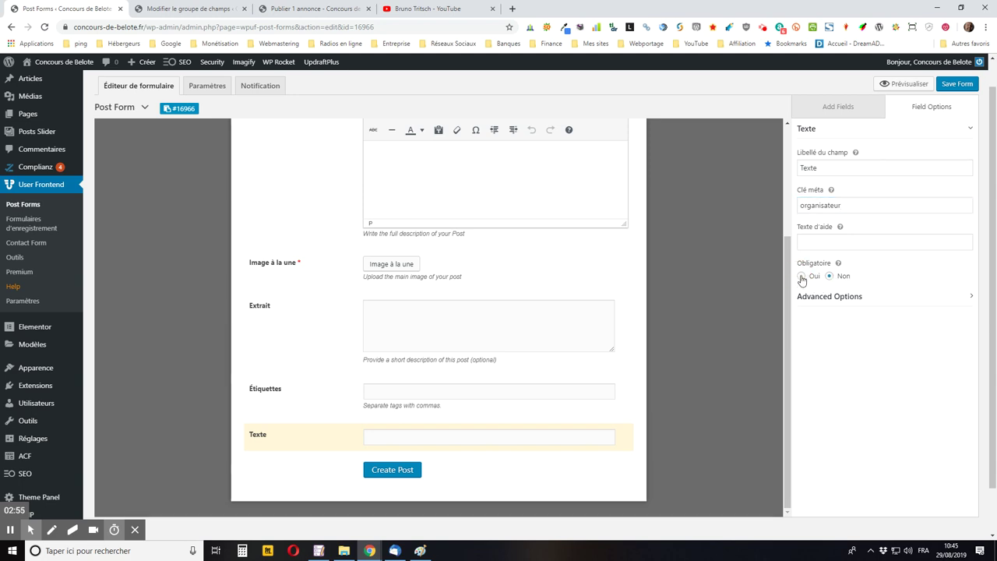
click(810, 279)
Expand the Texte field's advanced options and set its word restriction to 10
click(914, 293)
click(852, 297)
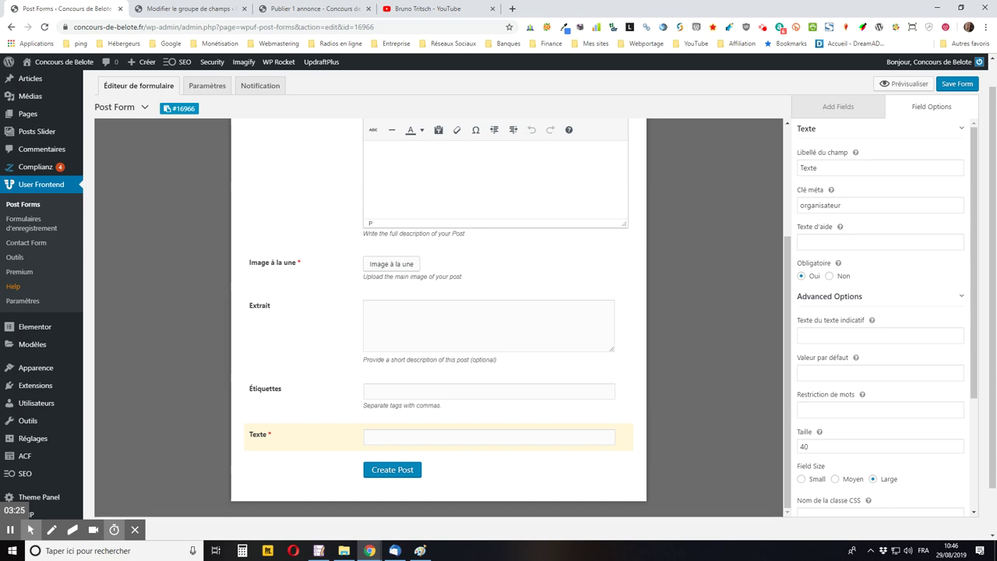
click(846, 409)
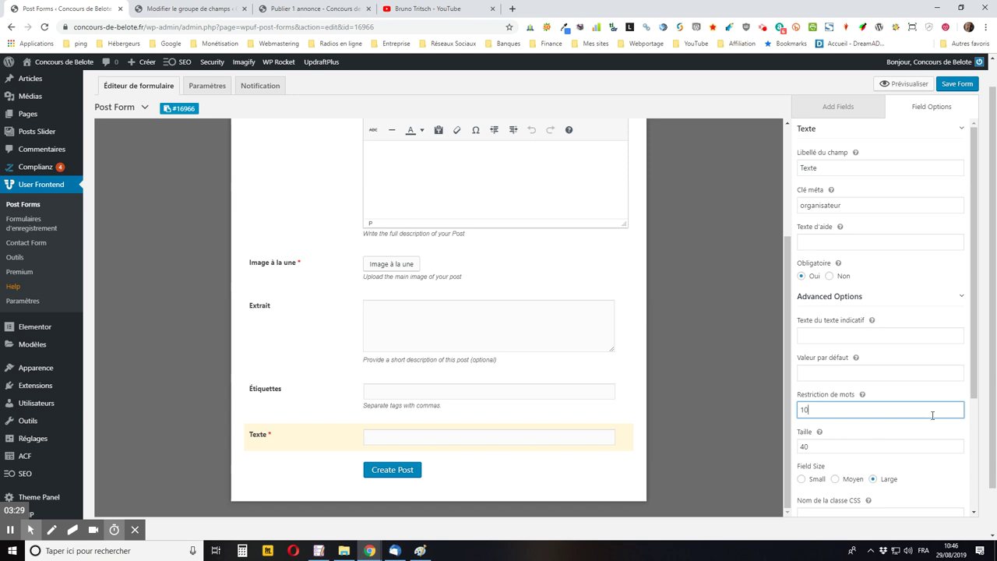
Try larger Taille values for the Texte field, up to 53, and bring the value back to 40
scroll(924, 424, down, 2)
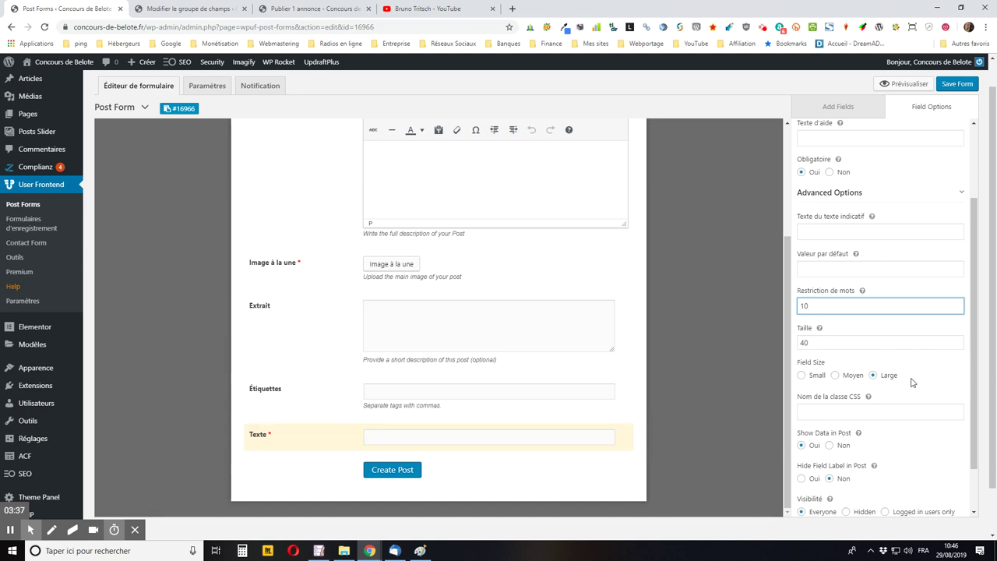
click(958, 340)
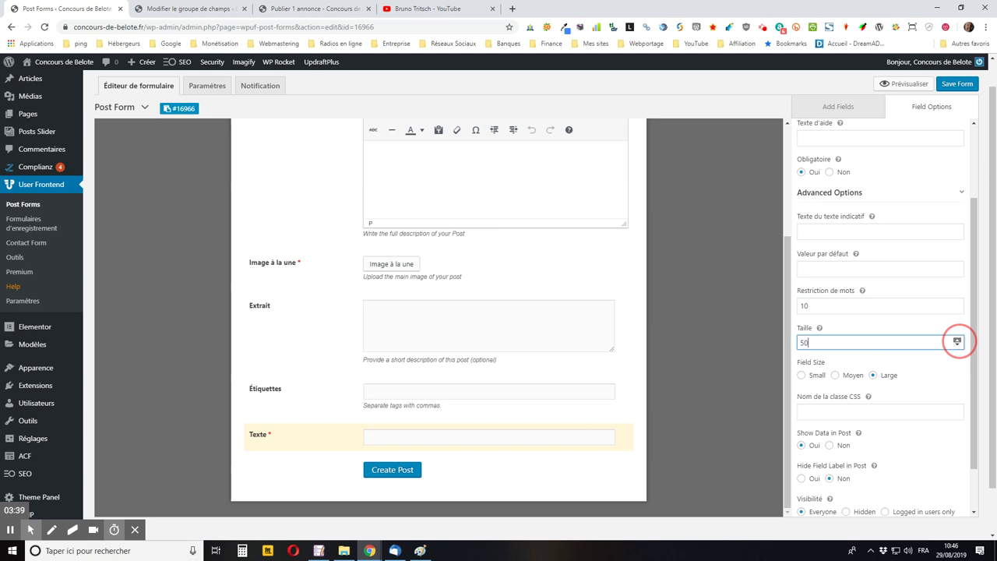
double_click(960, 345)
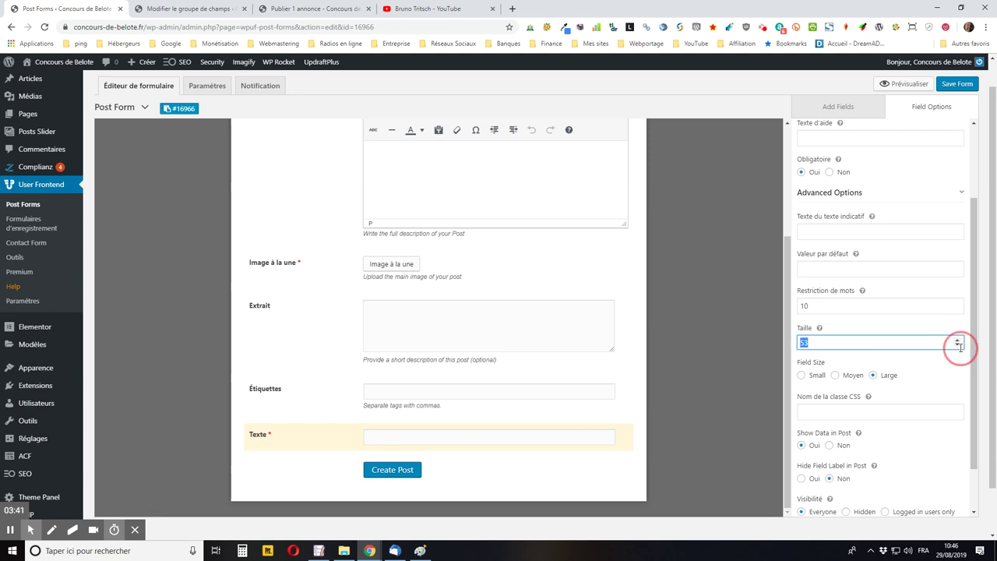
double_click(957, 346)
click(958, 346)
click(958, 345)
click(958, 346)
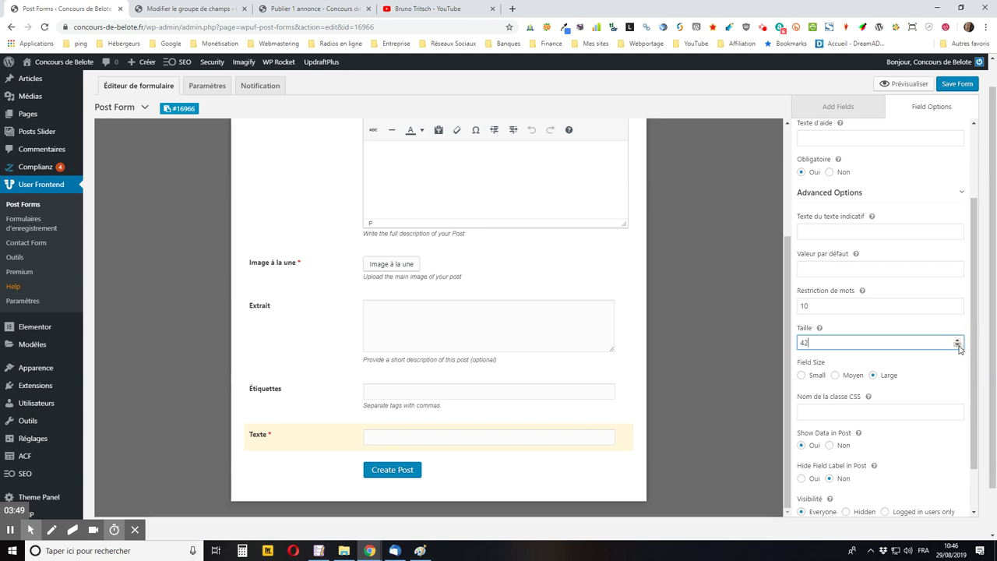
click(957, 346)
click(920, 369)
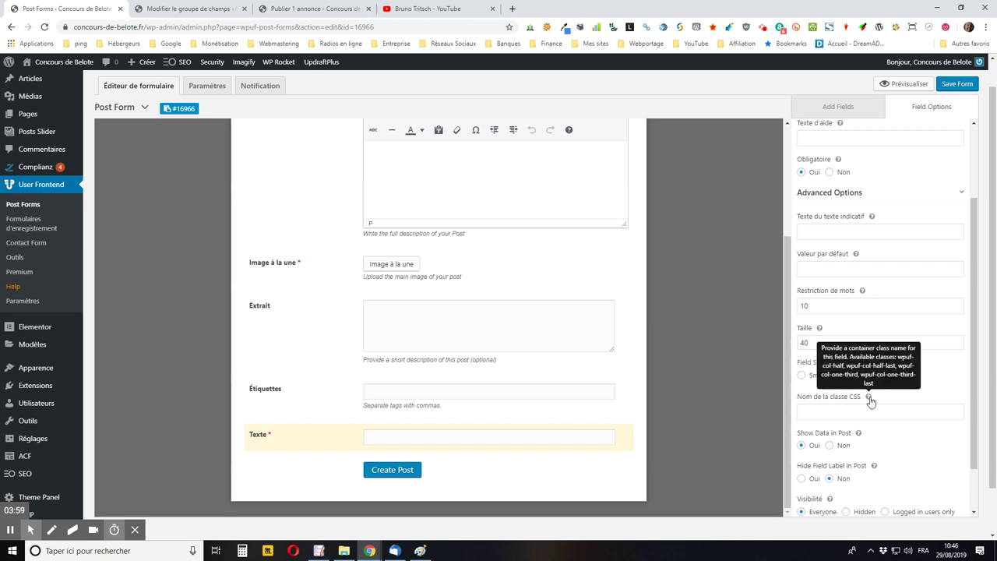
Dismiss the mail notification and set Show Data in Post to Non for the Texte field
scroll(855, 418, down, 1)
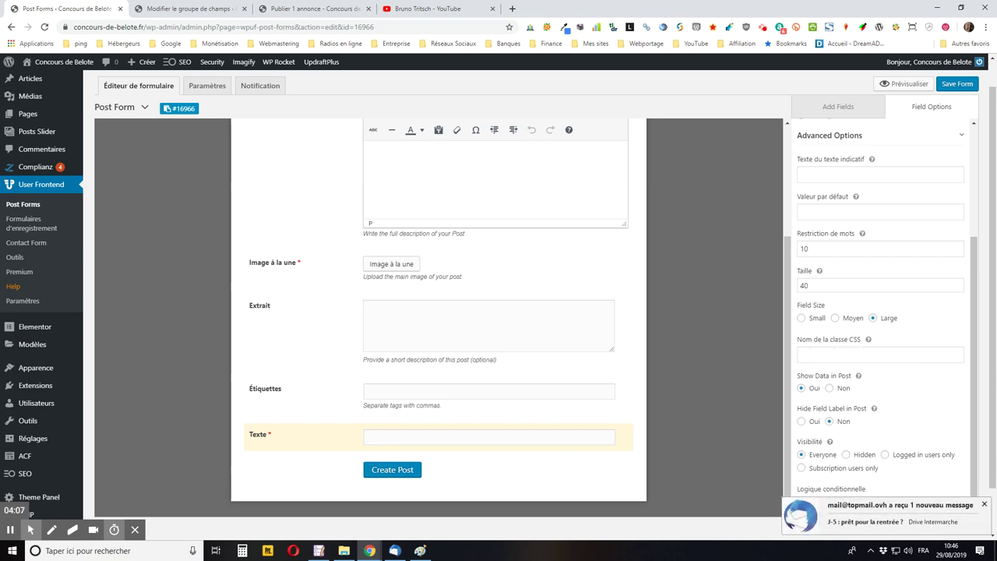
click(983, 505)
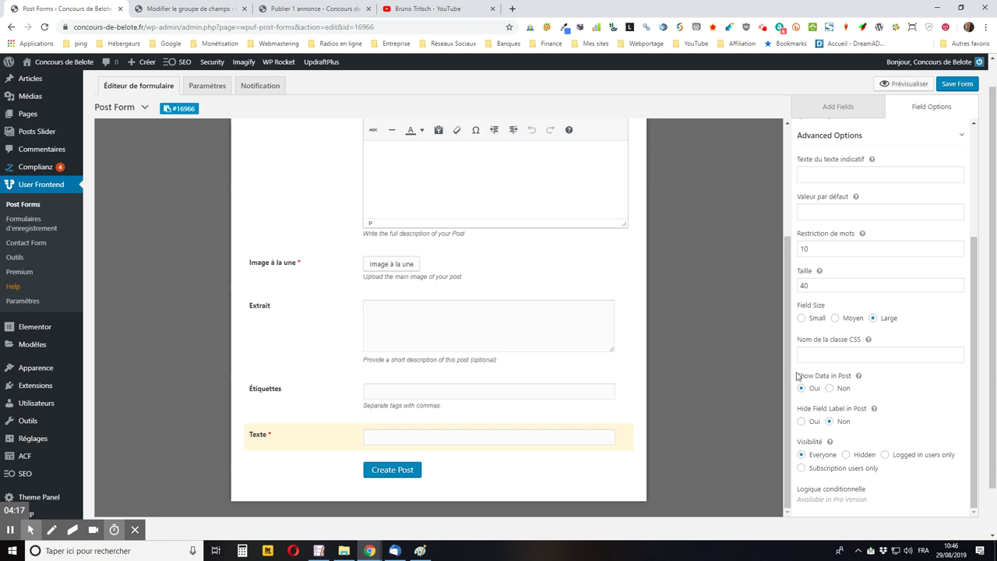
click(830, 388)
scroll(865, 433, down, 1)
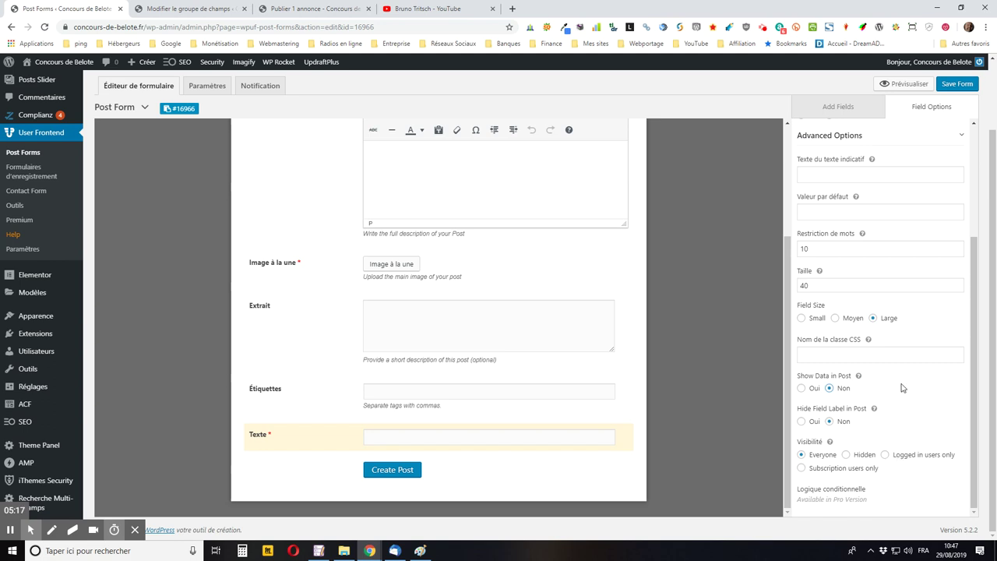
Save the post form with the current Texte field settings
scroll(873, 312, up, 2)
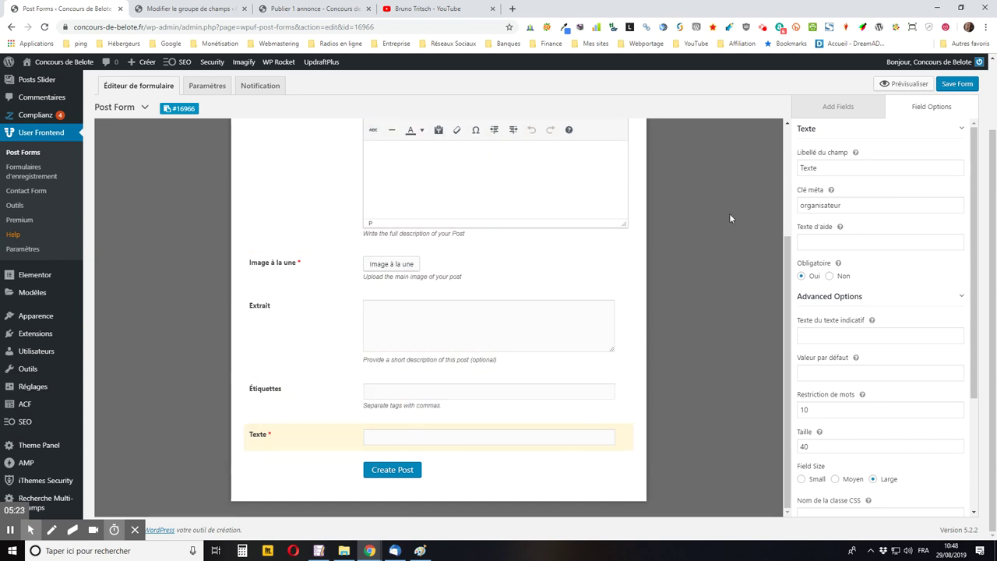
click(956, 83)
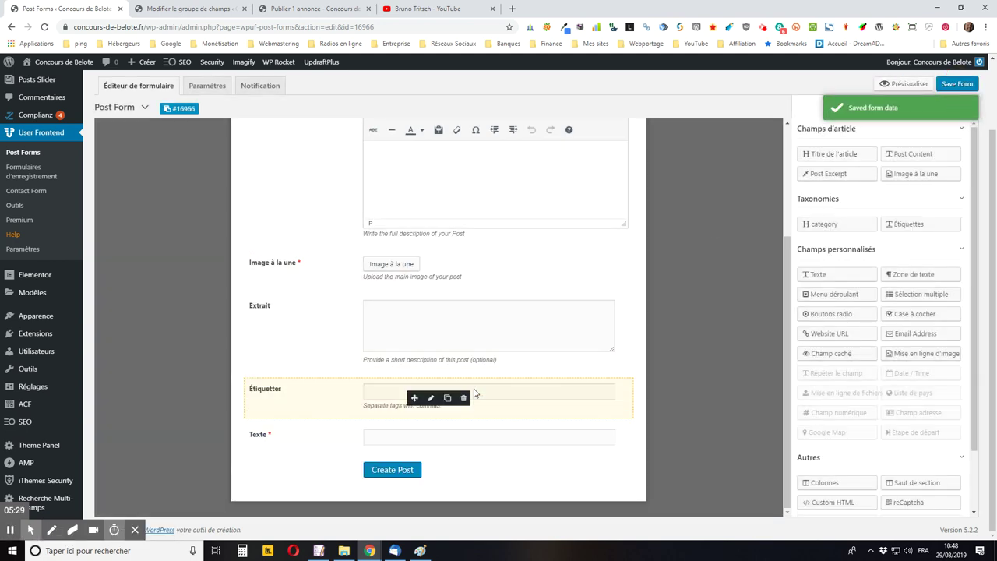
Copy the Téléphone field's name, telephone, from the ACF field group
click(191, 9)
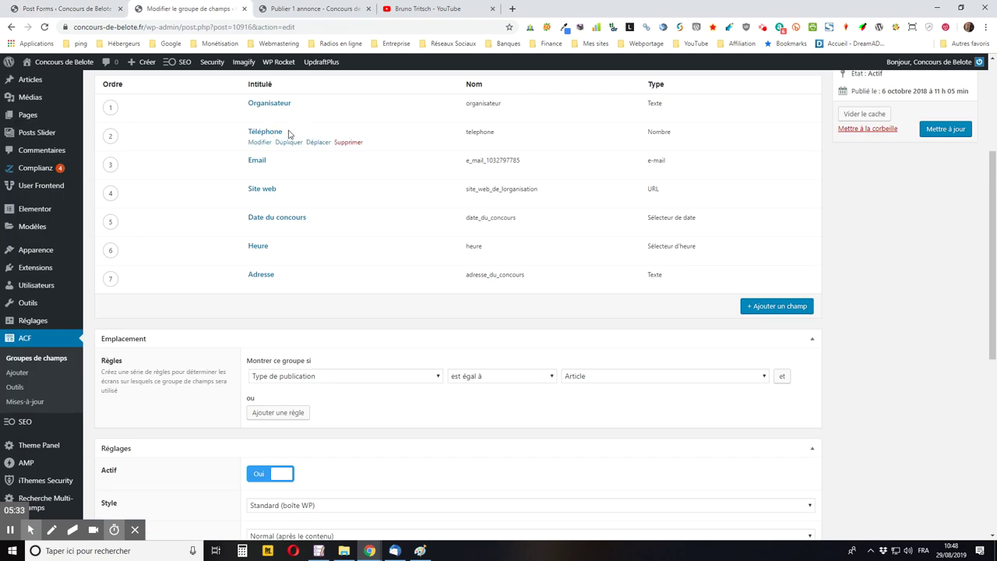
drag(496, 133, 467, 133)
right_click(490, 133)
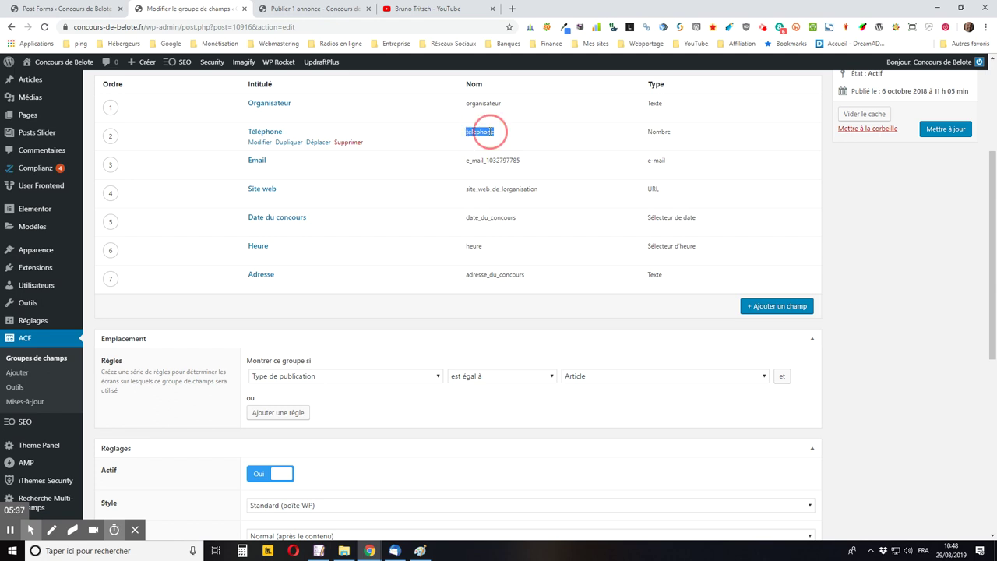
click(513, 140)
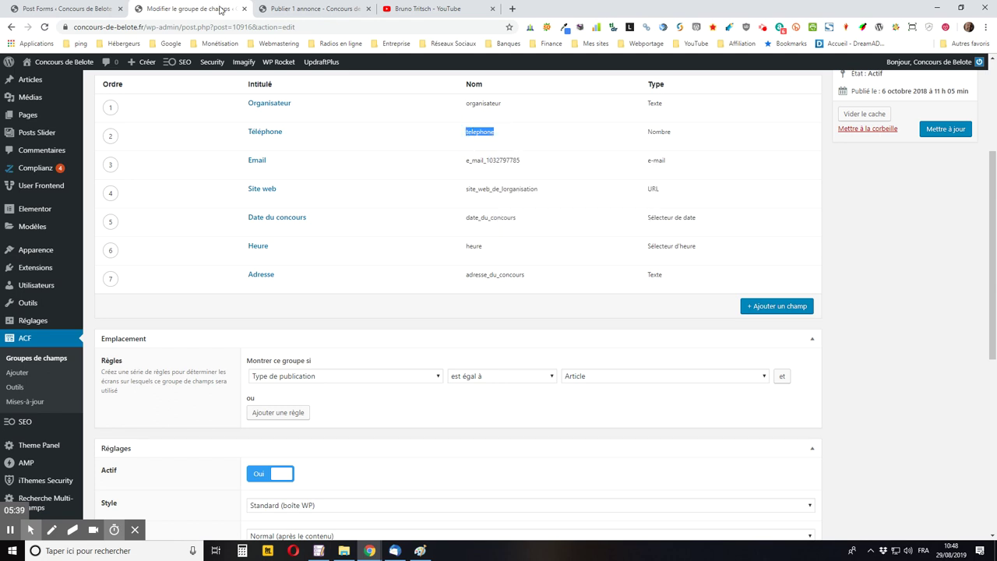
Return to the post form, add a second Texte field below the existing one and open its options
click(83, 11)
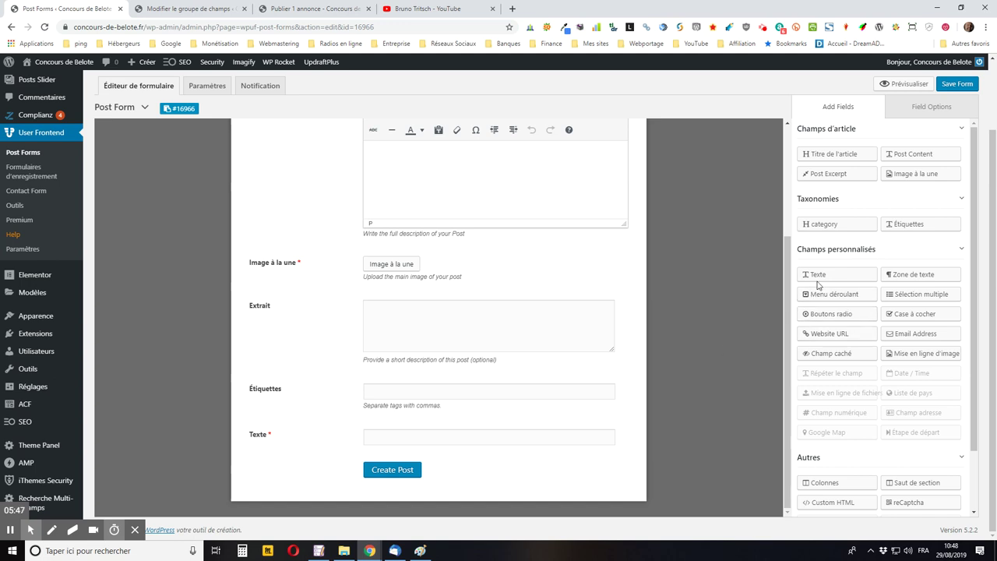
drag(818, 275, 413, 472)
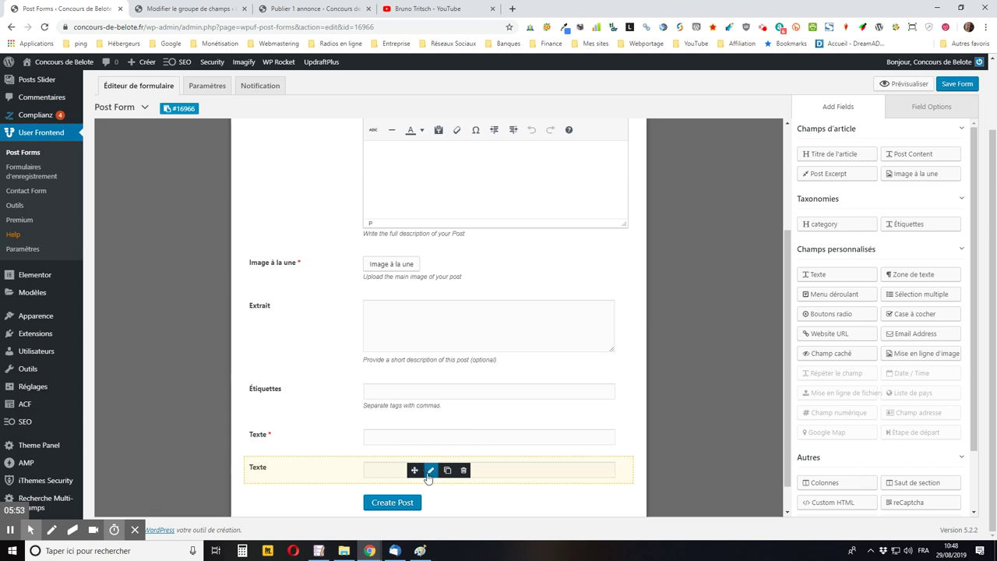
click(431, 470)
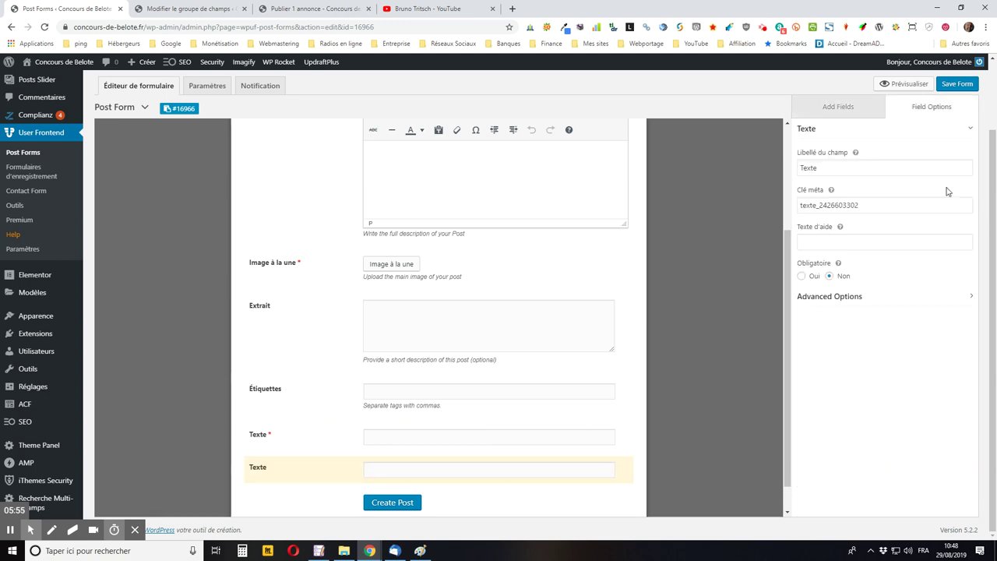
Set the new Texte field's label to Téléphone and its meta key to telephone
double_click(807, 168)
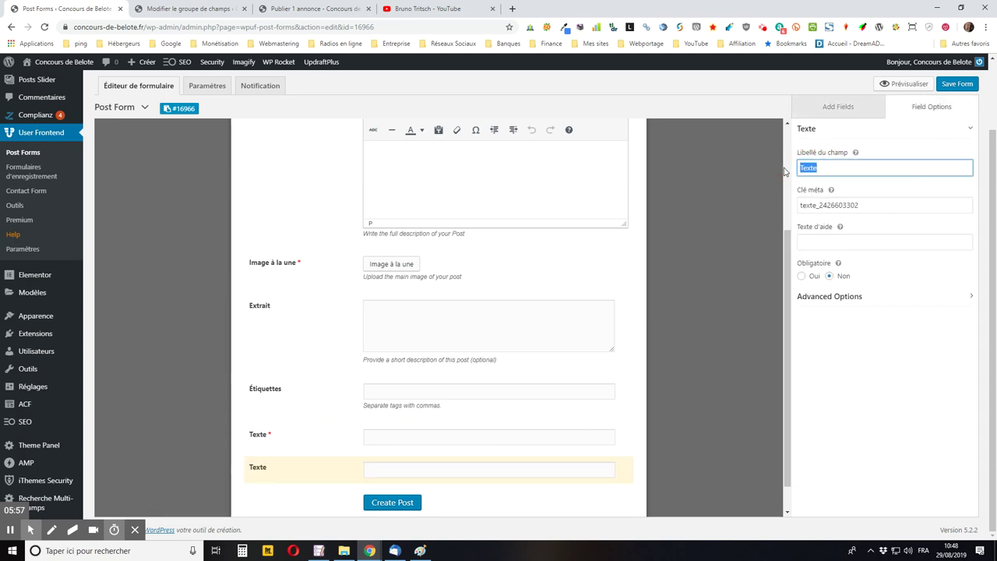
text(Téléphone)
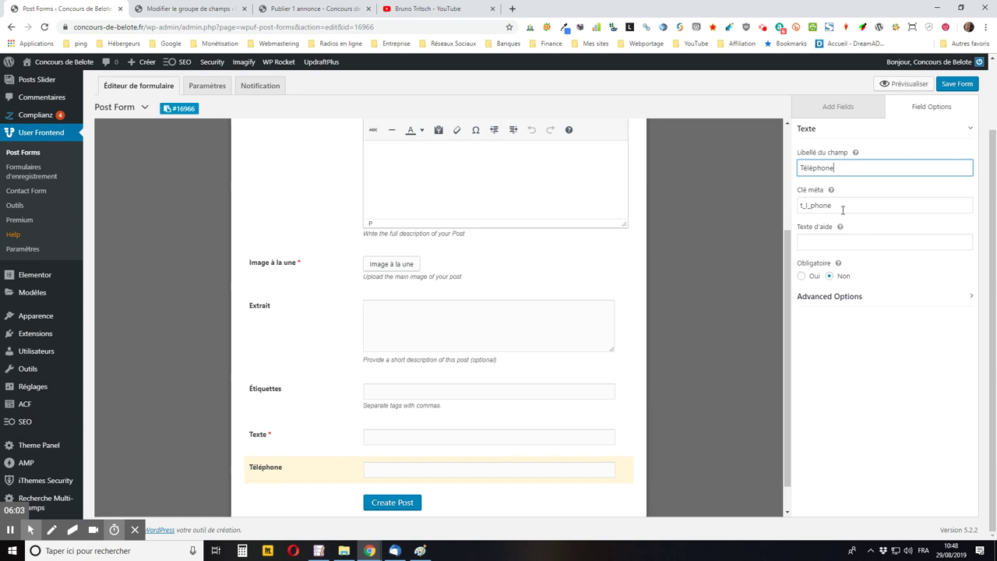
key(Tab)
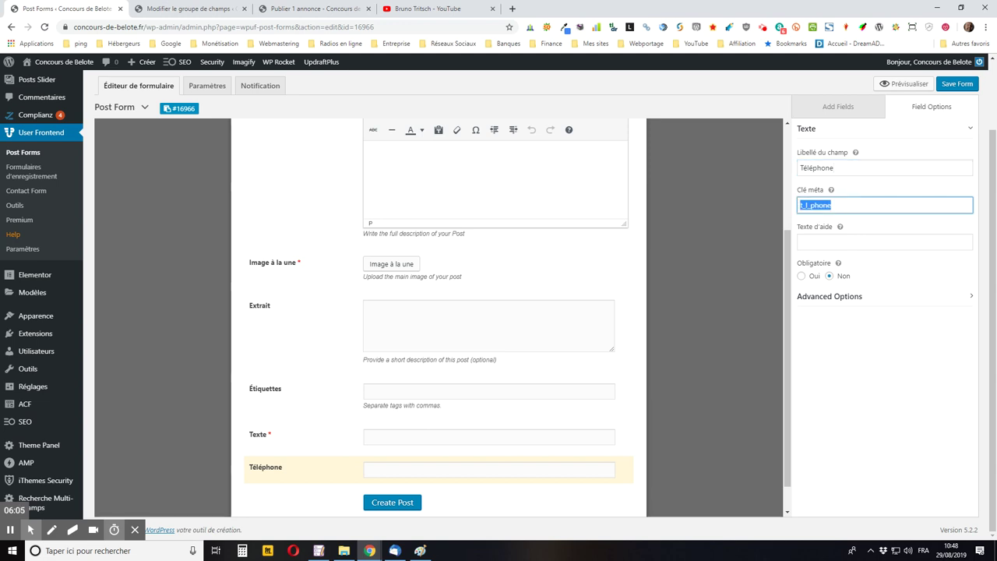
text(telephone)
key(Tab)
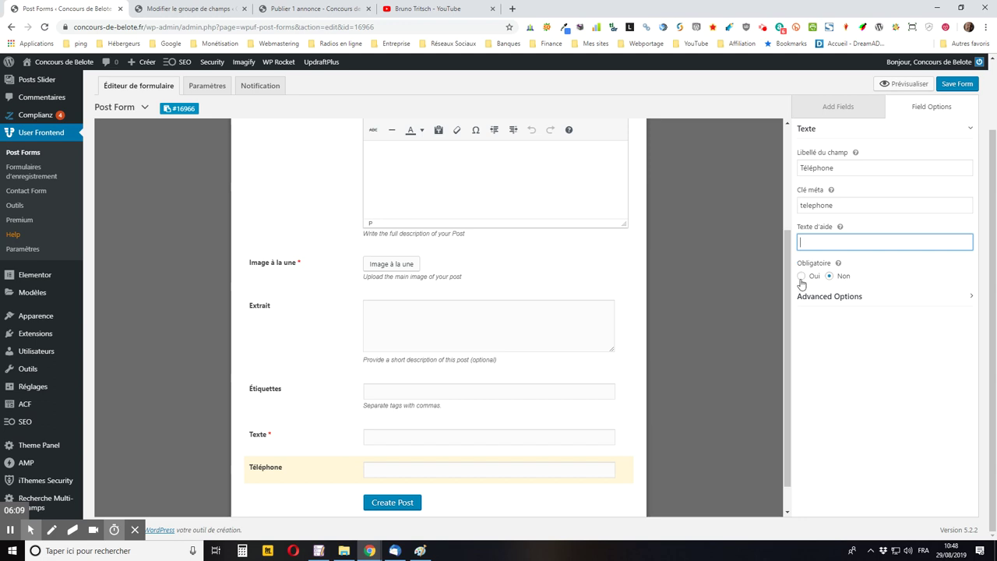
Expand the Téléphone field's advanced options and set its placeholder text to "Saisissez ici votre n° de téléphone"
click(841, 297)
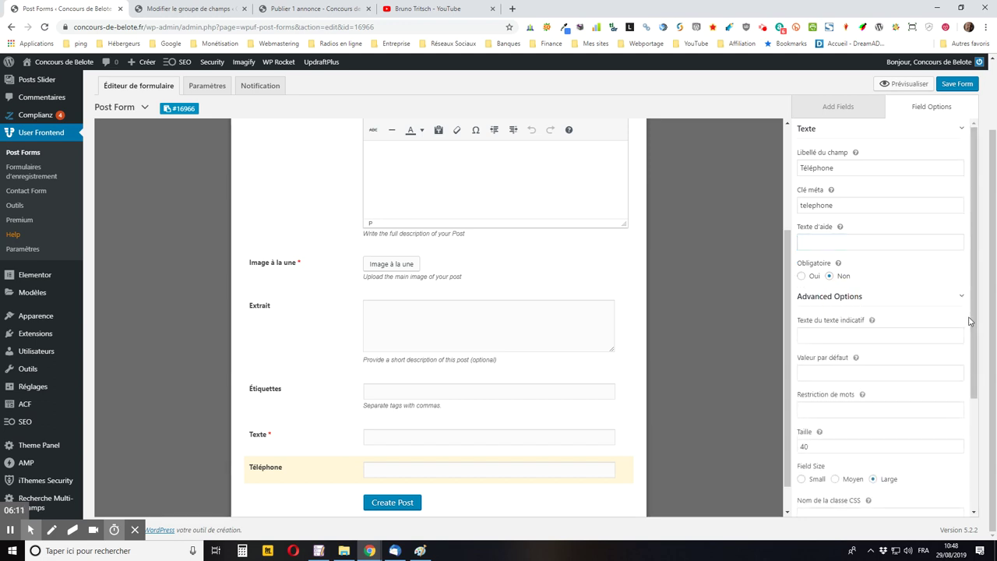
click(813, 337)
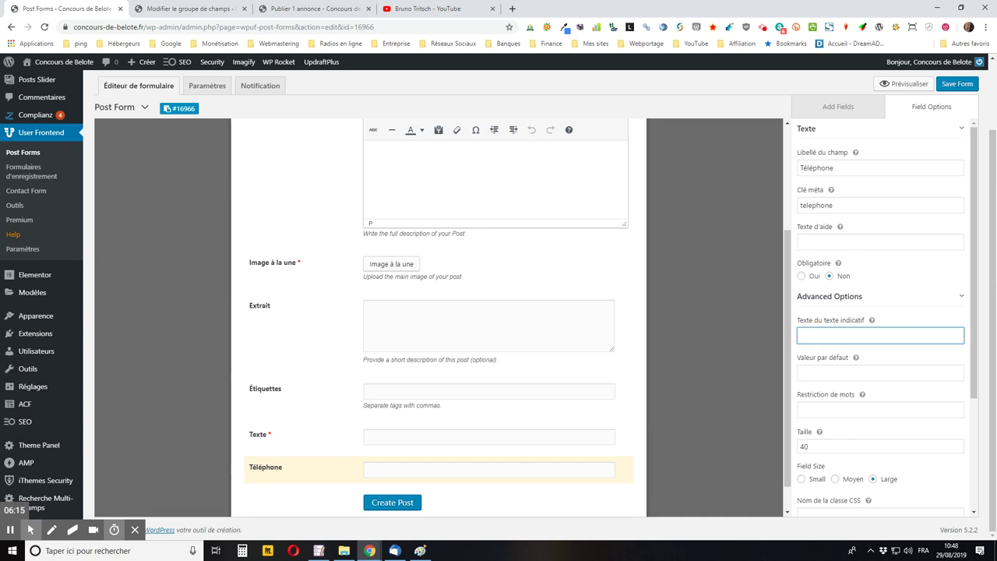
text(Saisissez ici votre n)
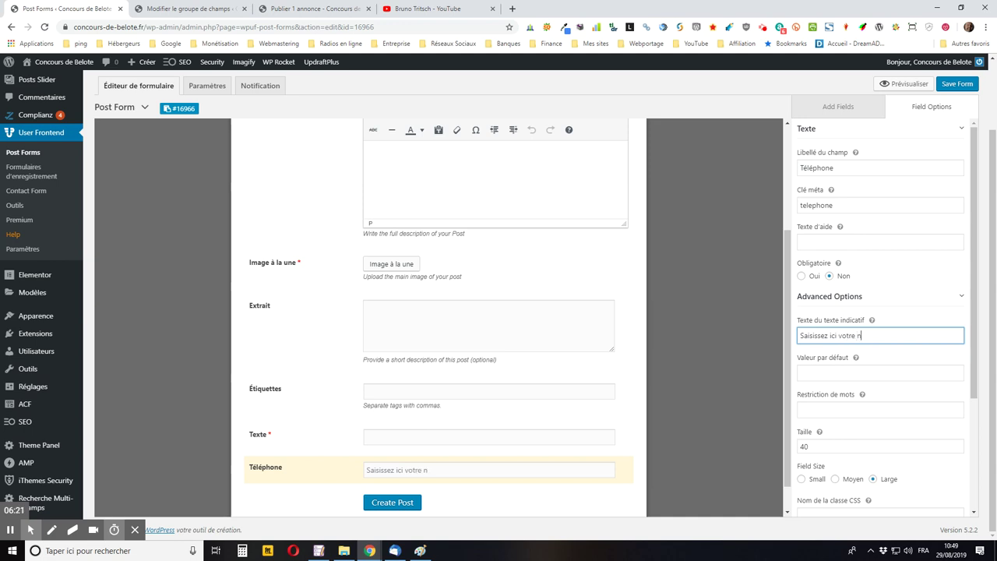
text(° de téléphone)
Set the Téléphone field's word restriction to 16
scroll(853, 326, down, 3)
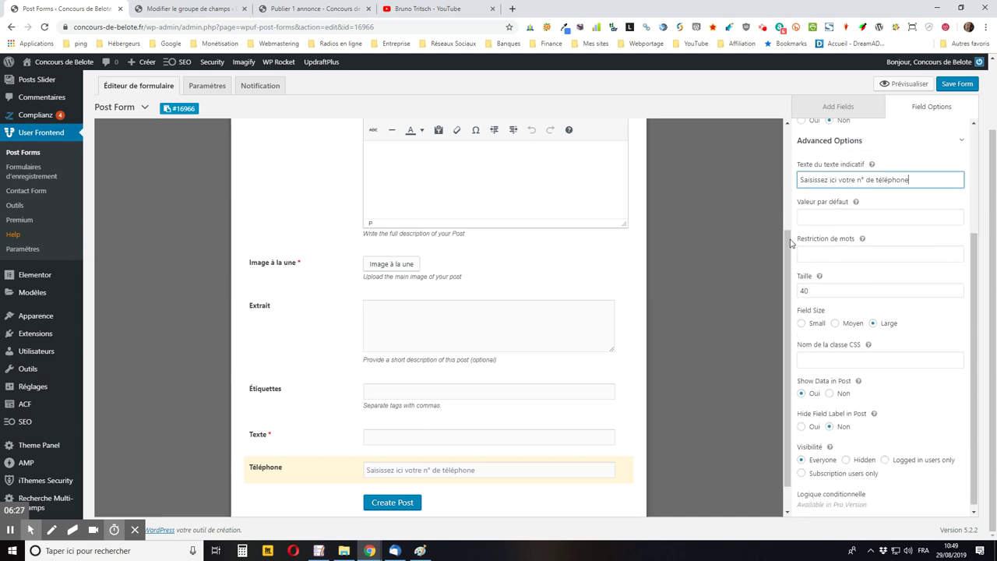
click(836, 257)
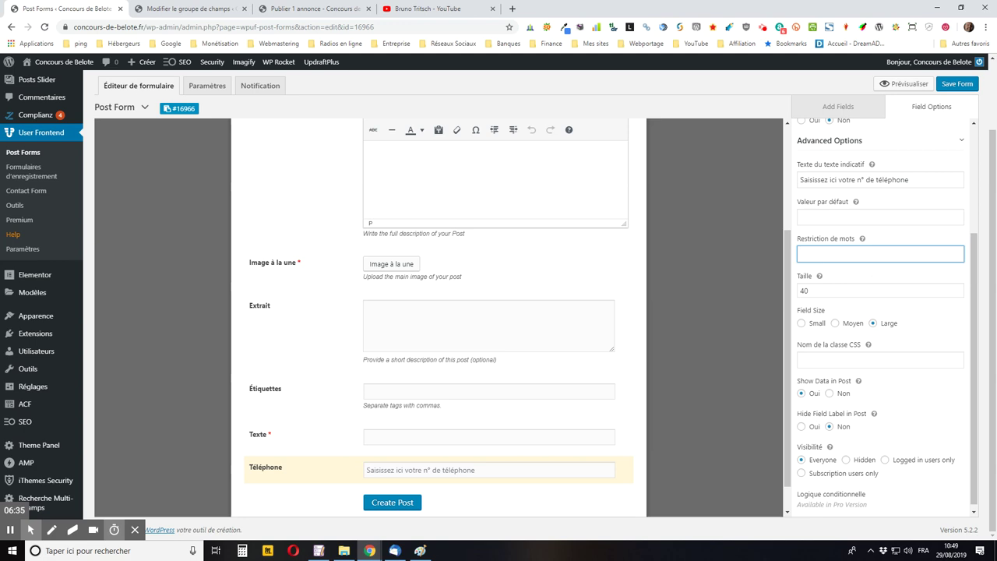
text(16)
key(Tab)
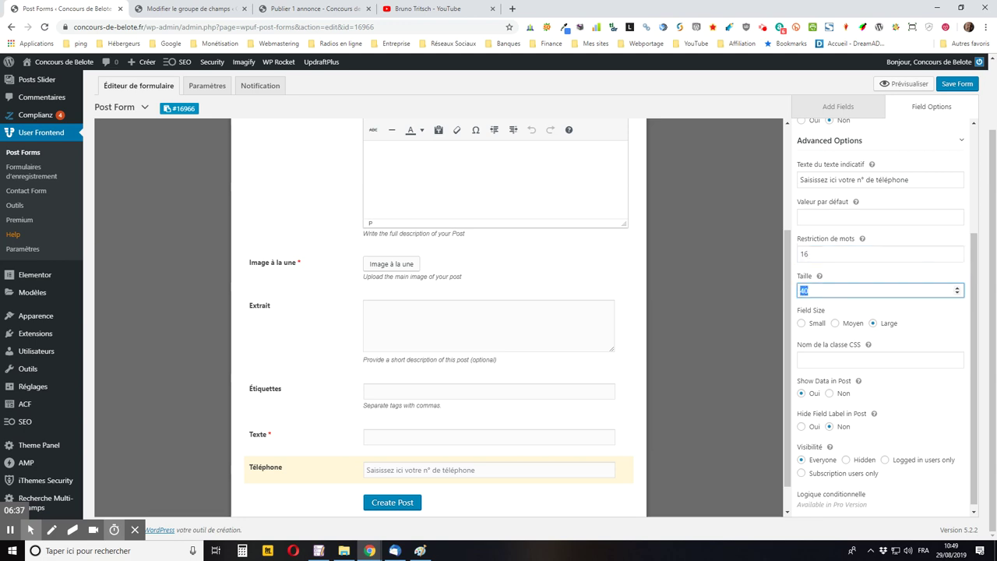
Set Show Data in Post to Non for the Téléphone field and save the form
scroll(845, 277, down, 1)
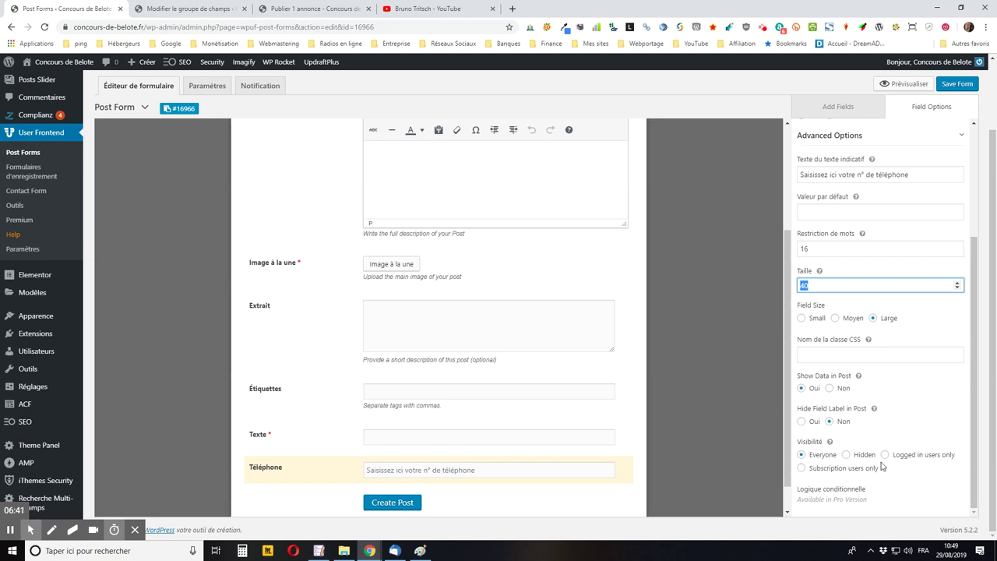
click(830, 389)
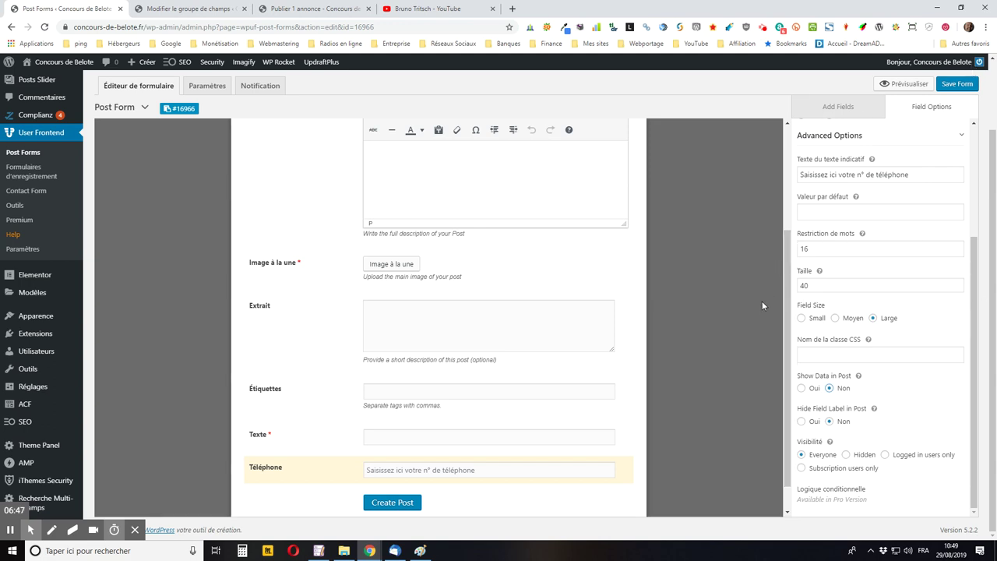
click(958, 84)
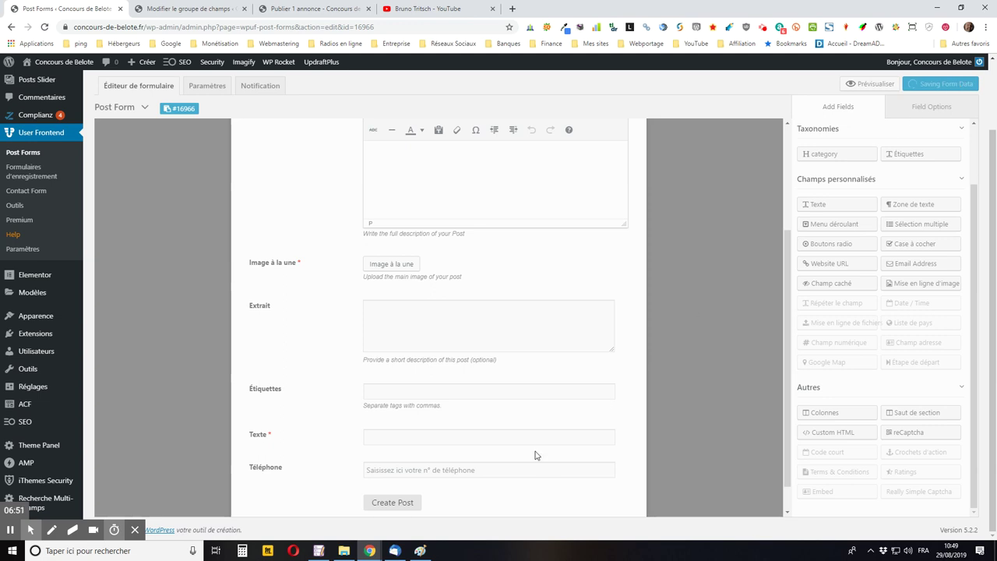
Change the label of the mandatory Texte field to Organisateur and save the form
mouse_move(445, 454)
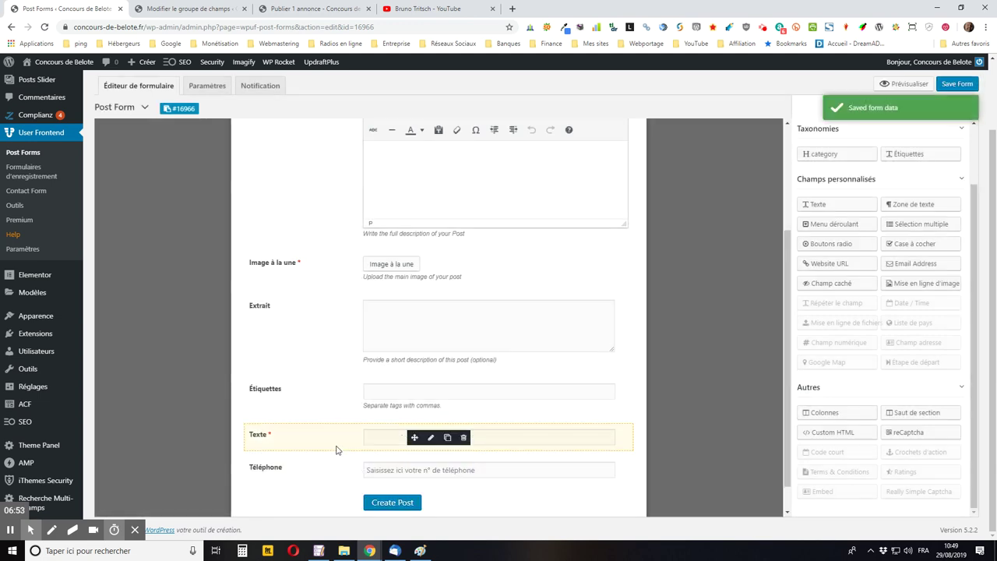
click(431, 438)
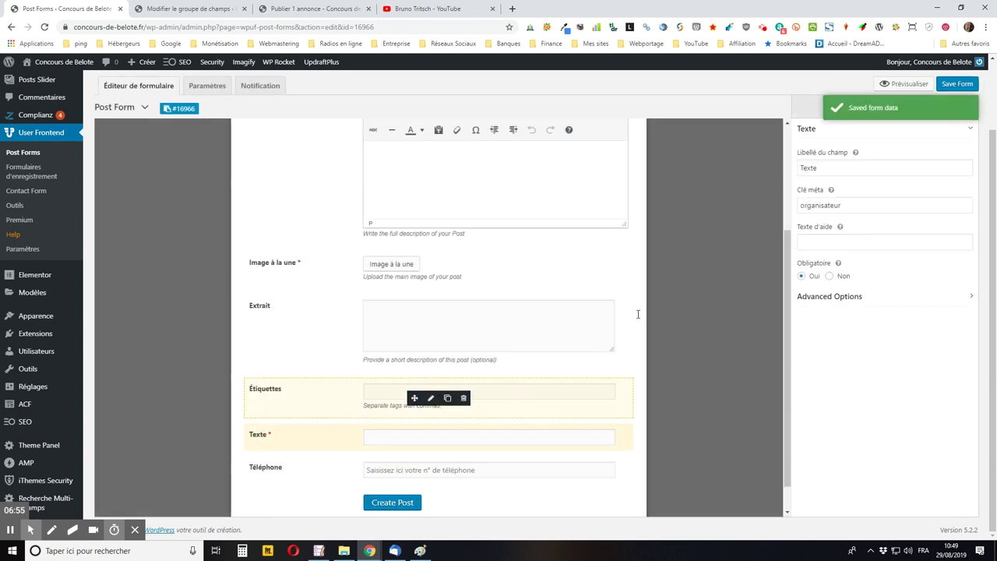
click(828, 171)
double_click(828, 170)
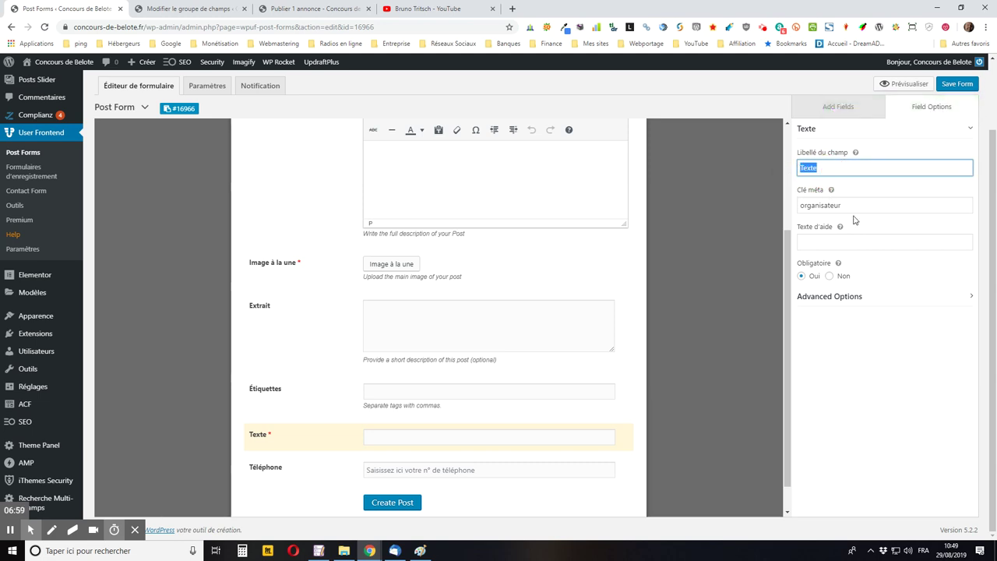
text(Organisateur)
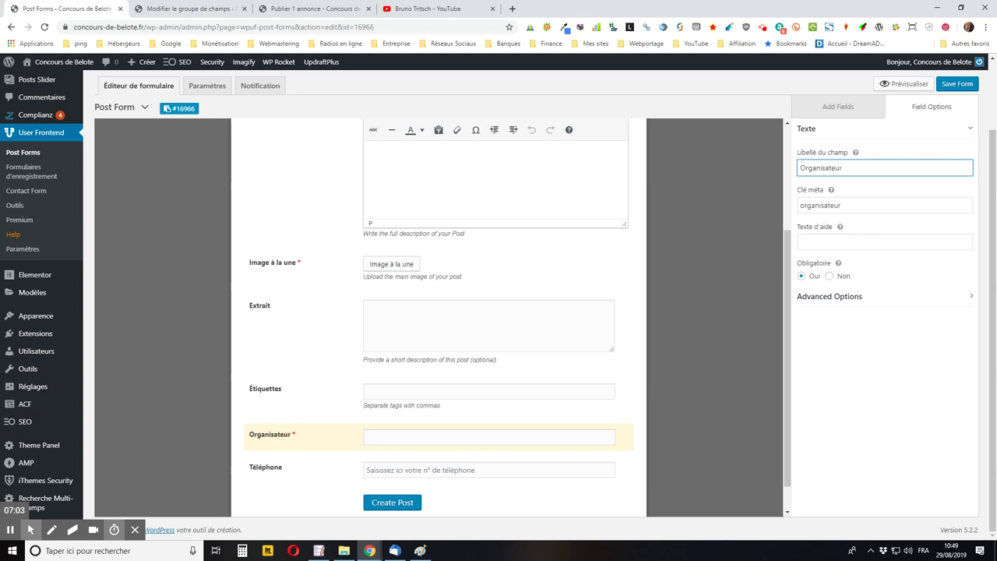
click(957, 83)
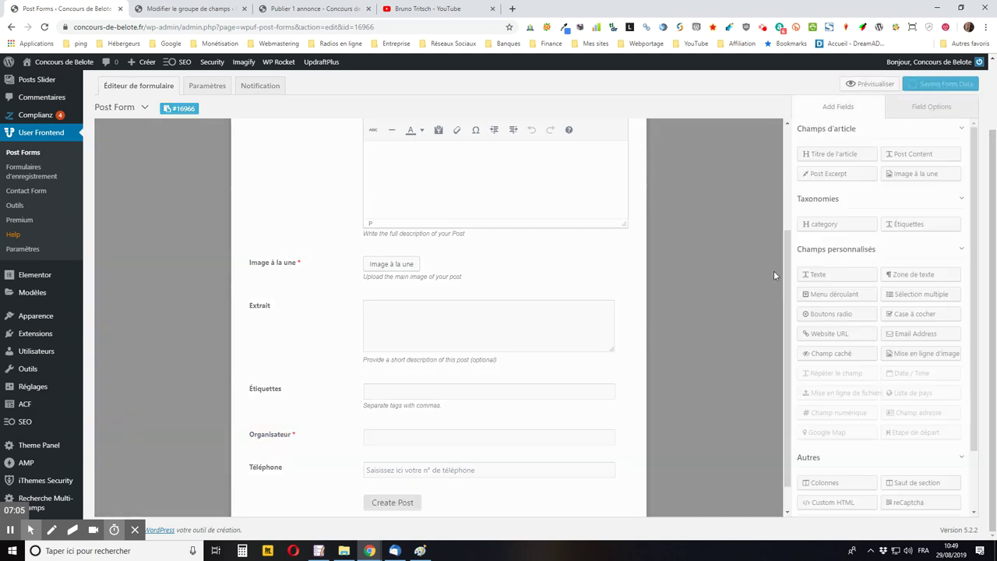
Copy the Site web field's name, site_web_de_lorganisation, from the ACF field group
click(173, 9)
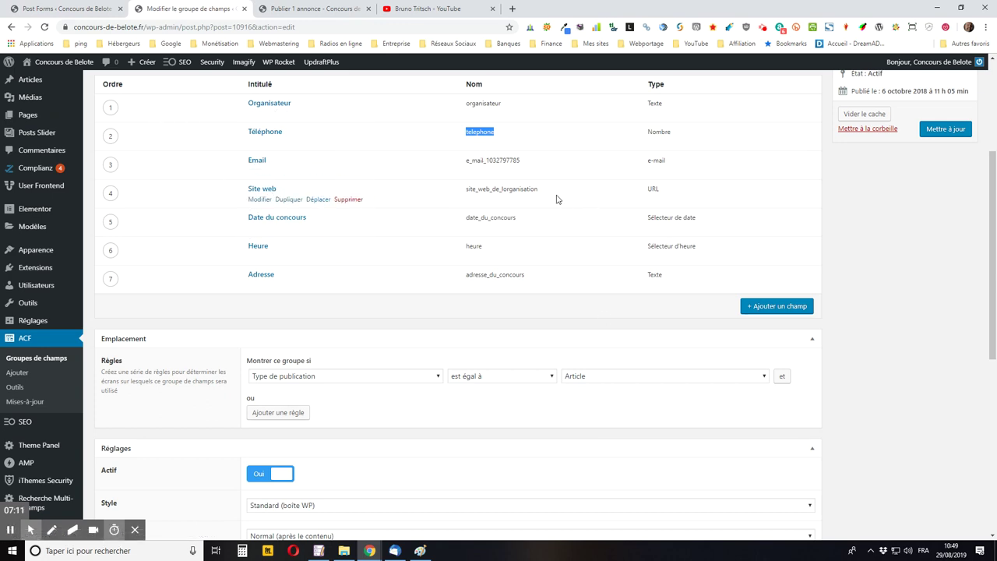
drag(537, 190, 462, 187)
right_click(495, 196)
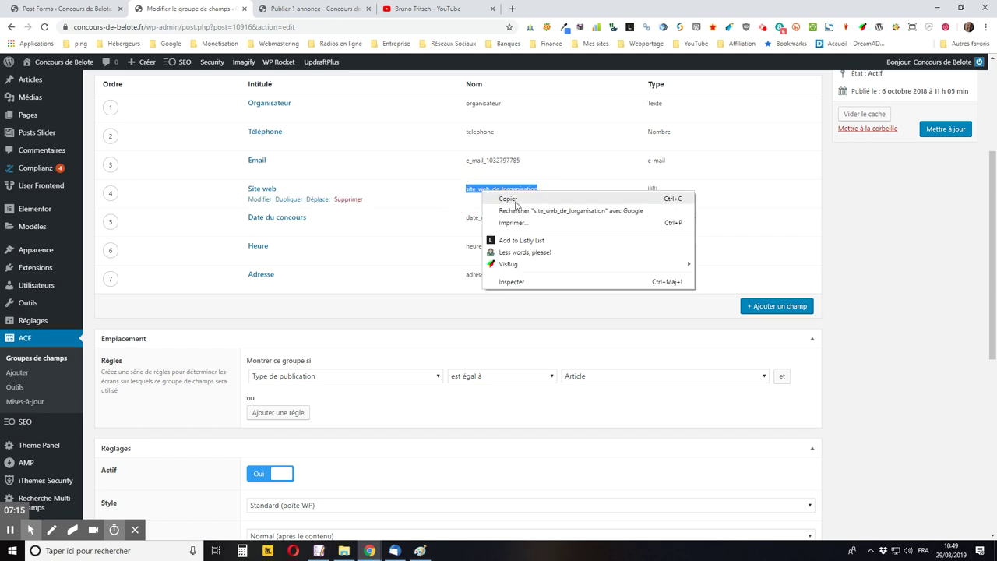
click(499, 198)
Return to the post form and add a Website URL field below the Téléphone field
click(66, 9)
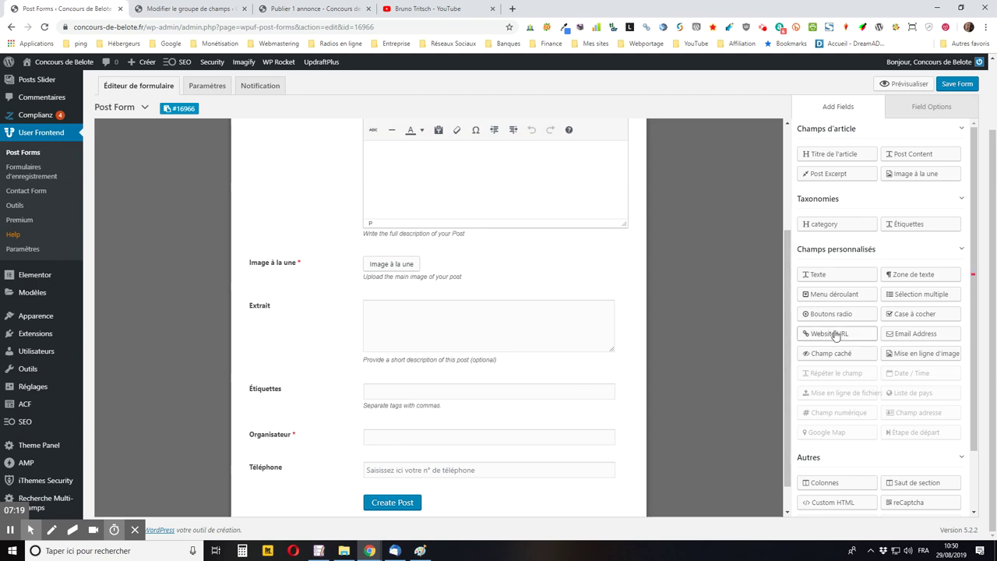
drag(829, 333, 421, 501)
scroll(703, 372, down, 1)
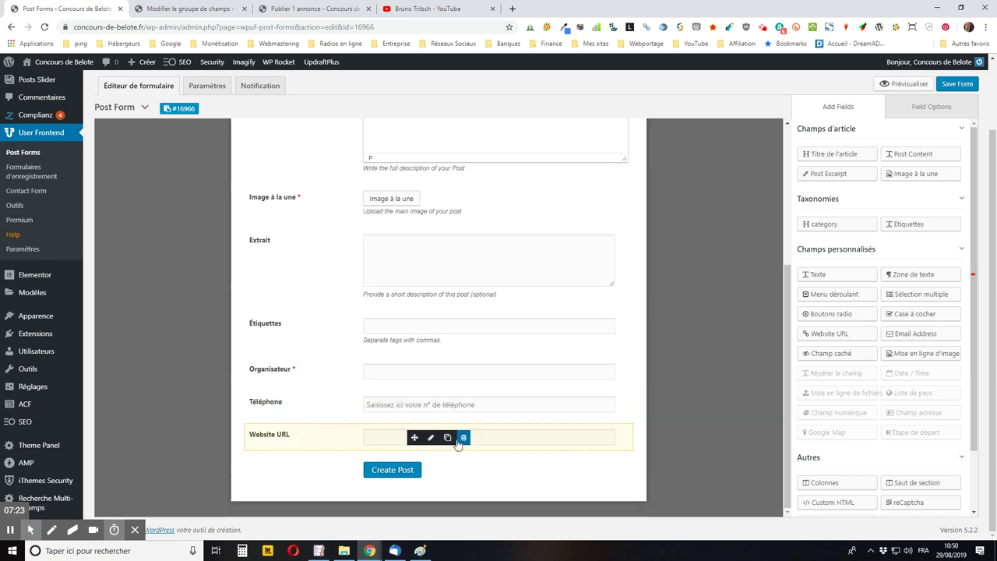
Set the Website URL field's label to URL du site web and its meta key to the copied site_web_de_lorganisation
click(432, 438)
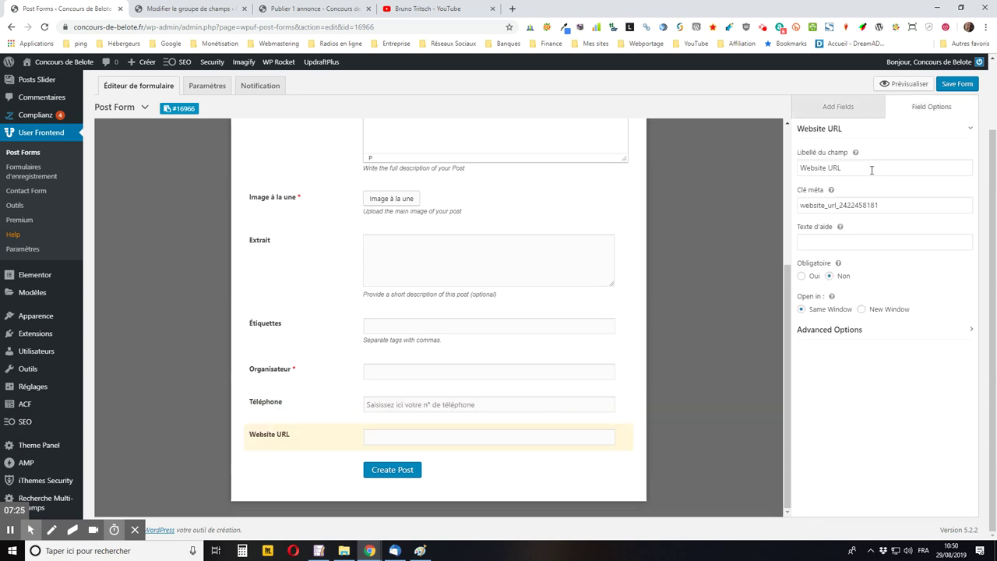
drag(870, 167, 755, 185)
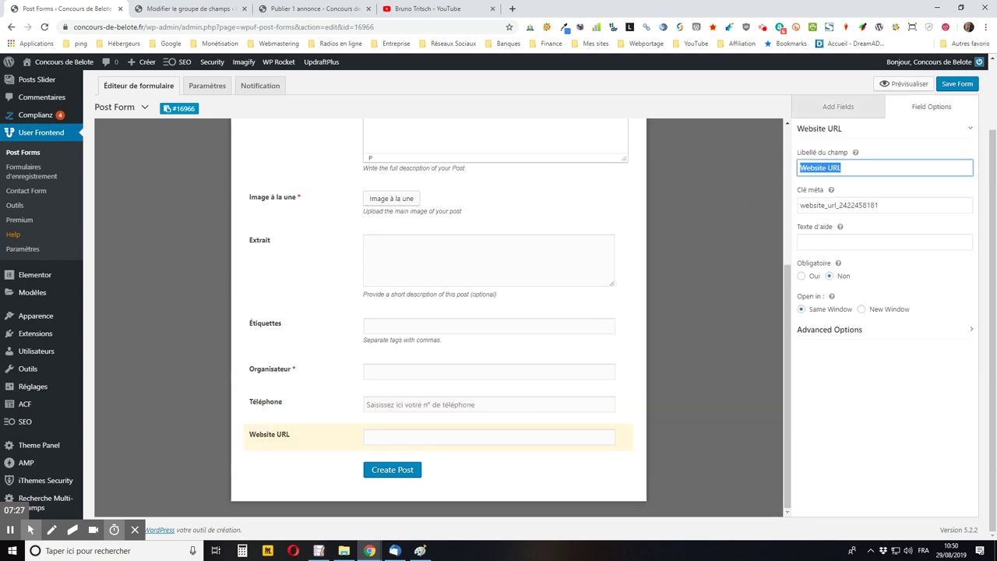
text(U)
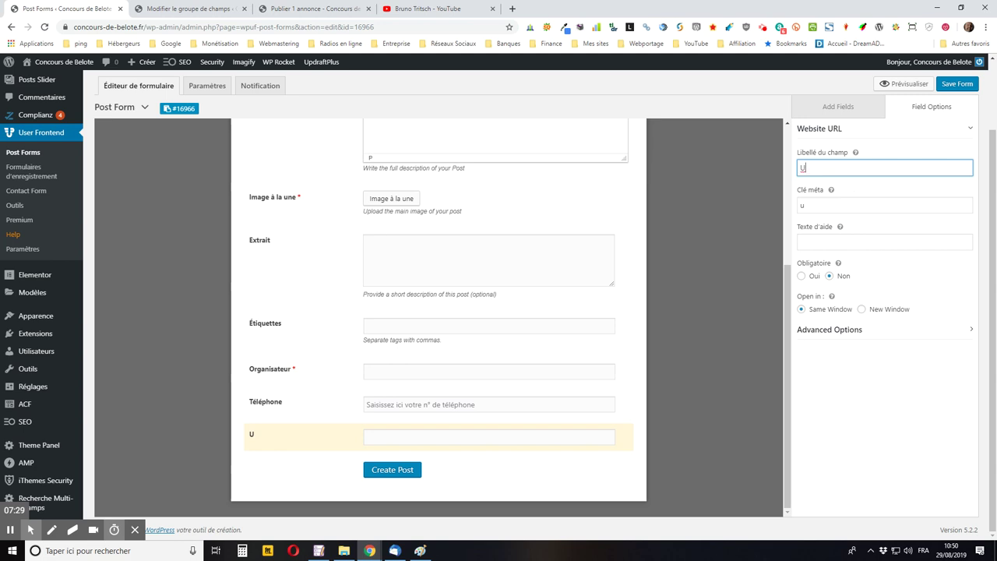
text(RL du site web)
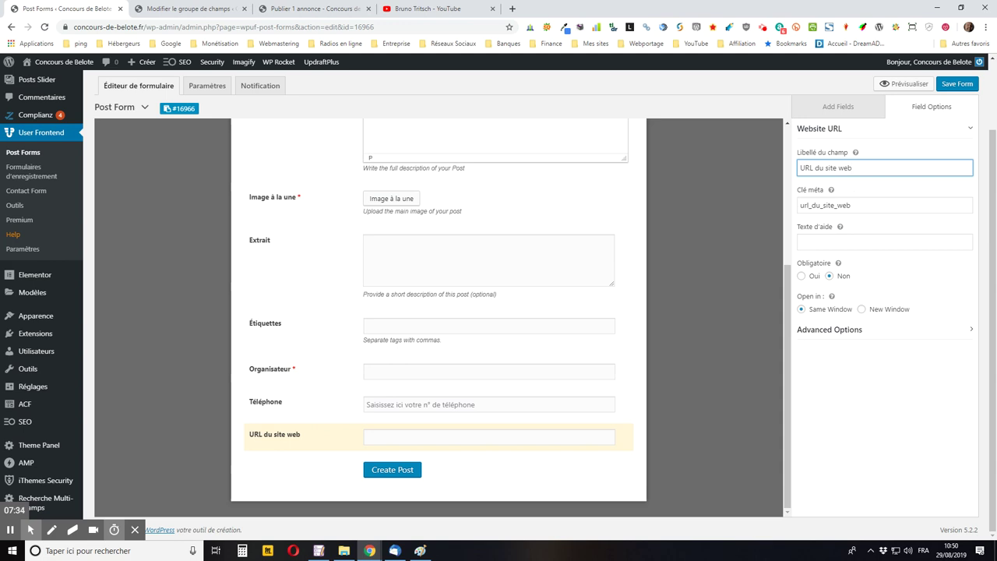
double_click(865, 206)
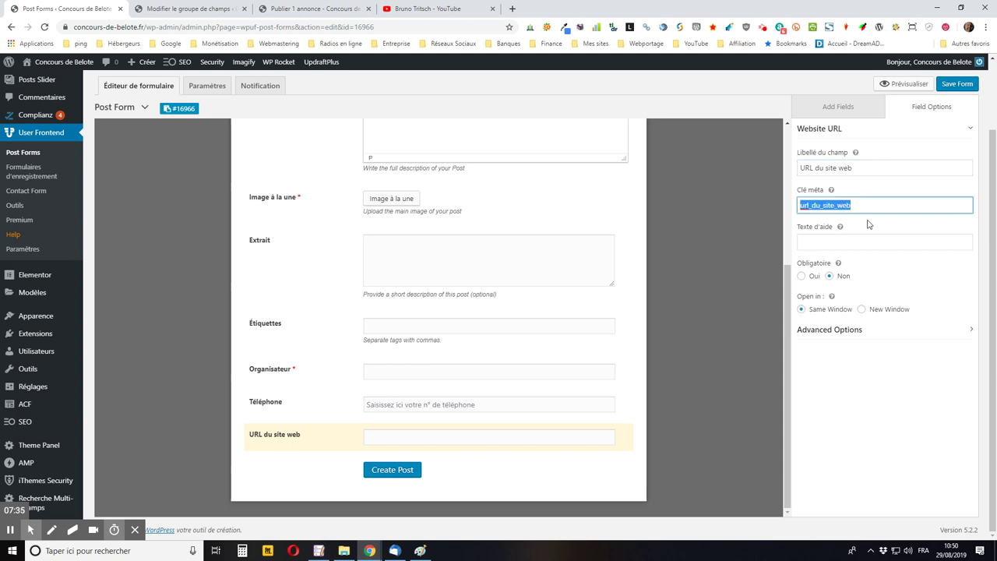
key(ctrl+v)
Make the URL du site web field mandatory and have its link open in a new window
click(884, 241)
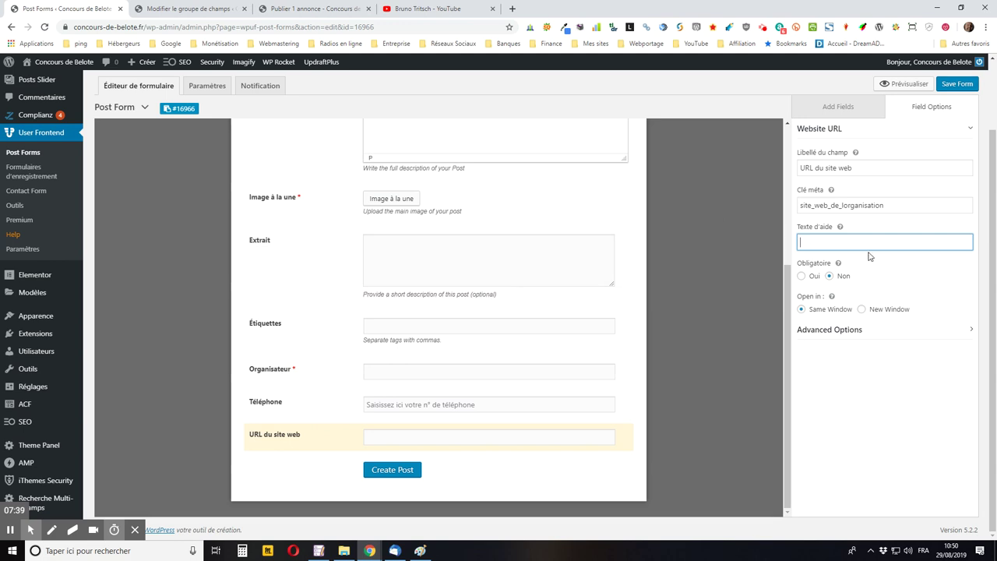
click(801, 276)
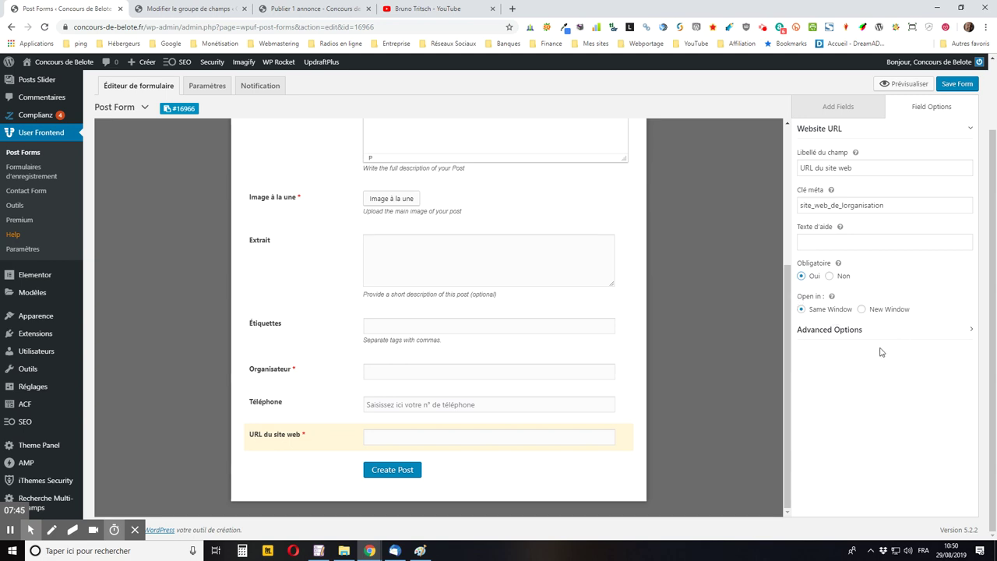
click(862, 309)
In the URL du site web field's advanced options, set the placeholder text to "Saisissez ici l'URL de votre site web"
click(848, 331)
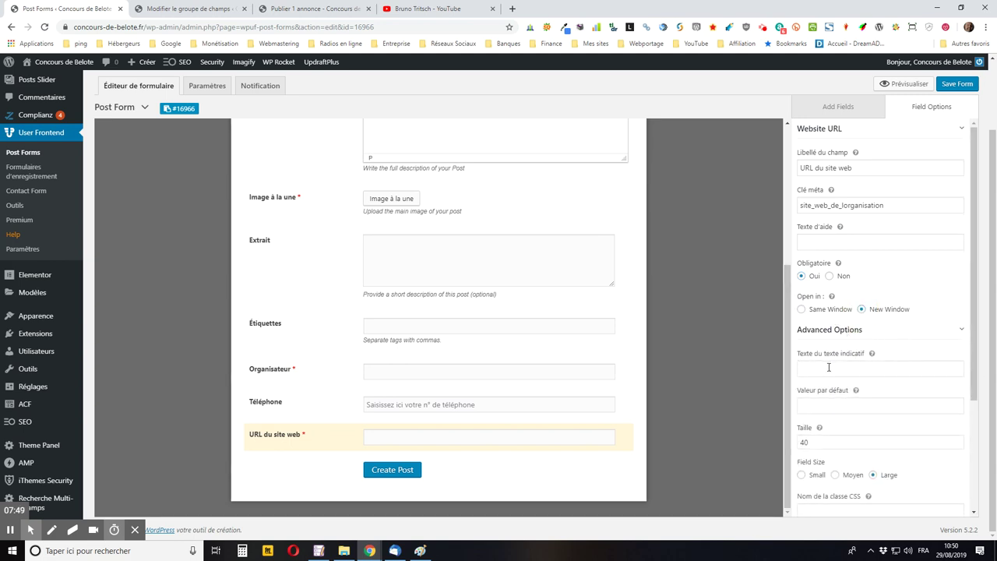
click(832, 370)
text(Saisissez ici)
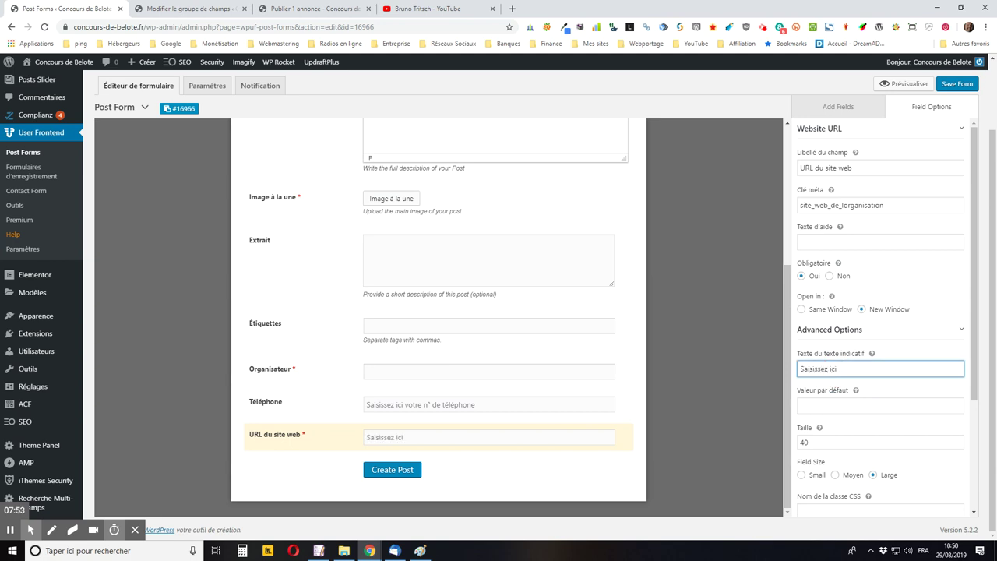
text( votre)
text(votre site web)
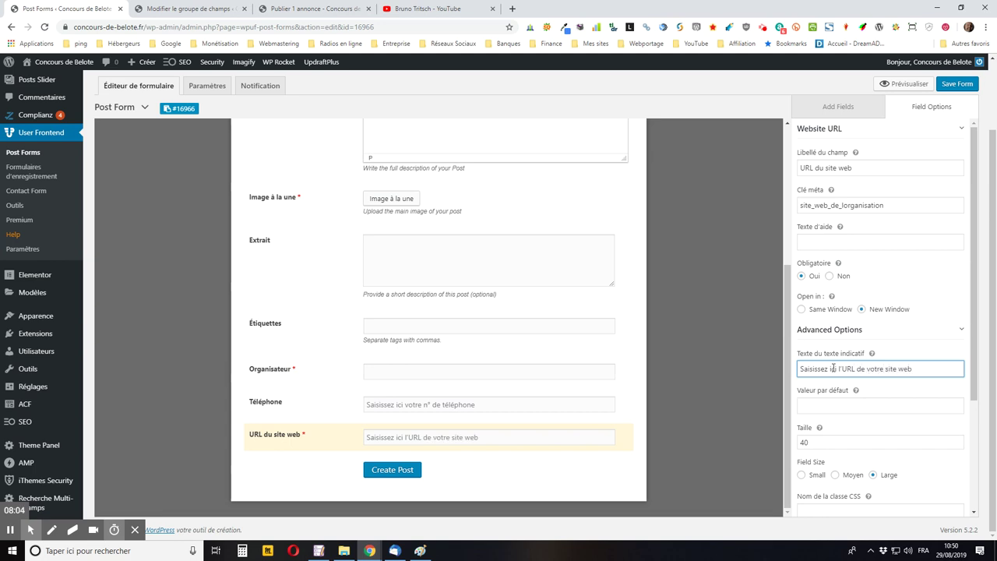
key(Tab)
Set Show Data in Post to Non for the URL du site web field and save the form
scroll(902, 241, down, 2)
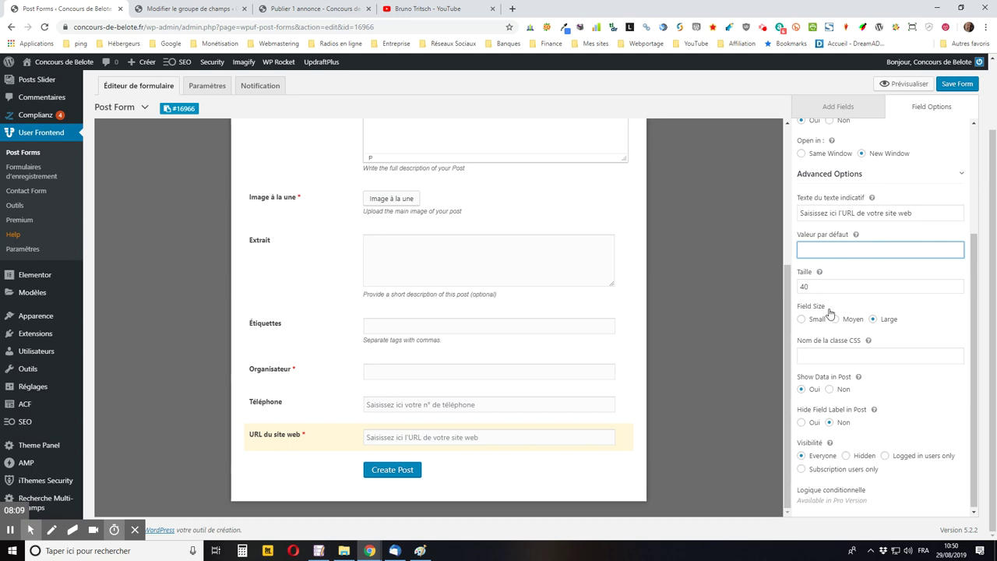
click(829, 388)
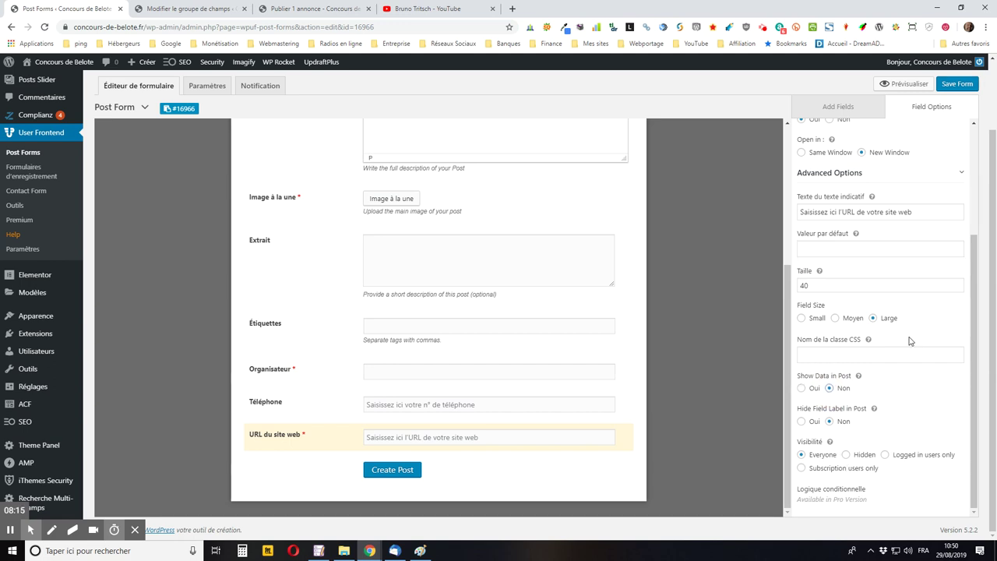
click(956, 87)
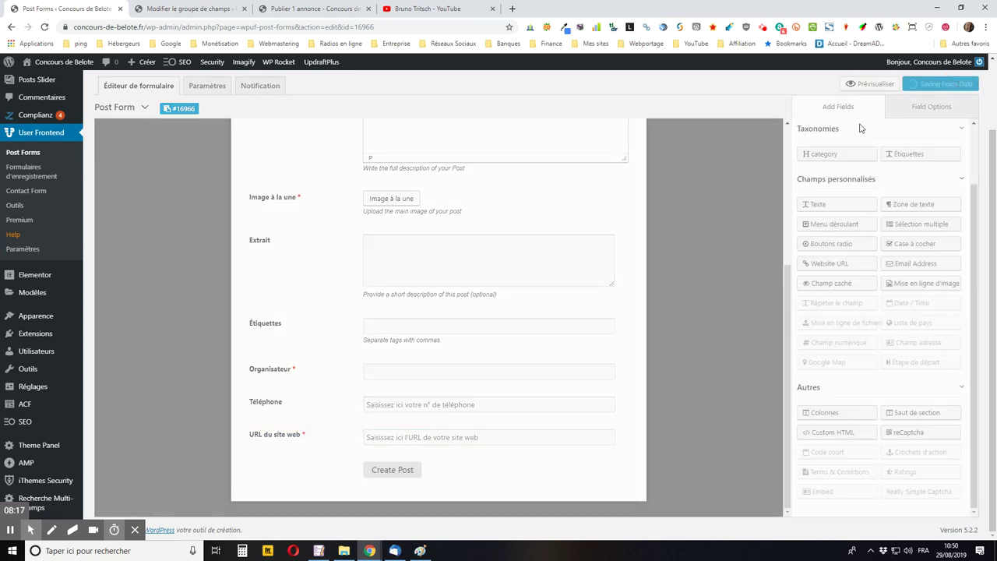
Compare the post form's custom fields, including the URL du site web meta key, with the names in the ACF field group
click(208, 11)
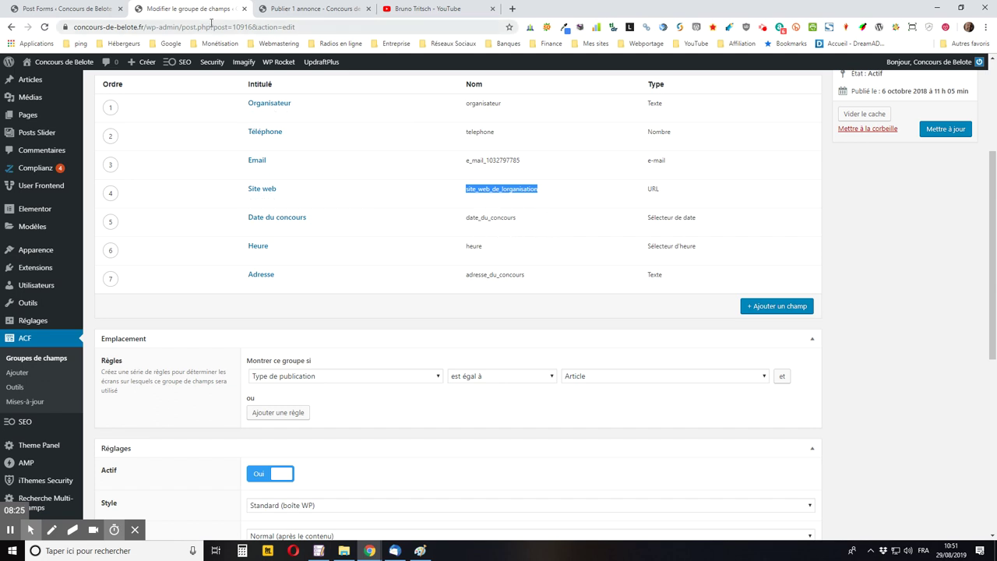
click(109, 9)
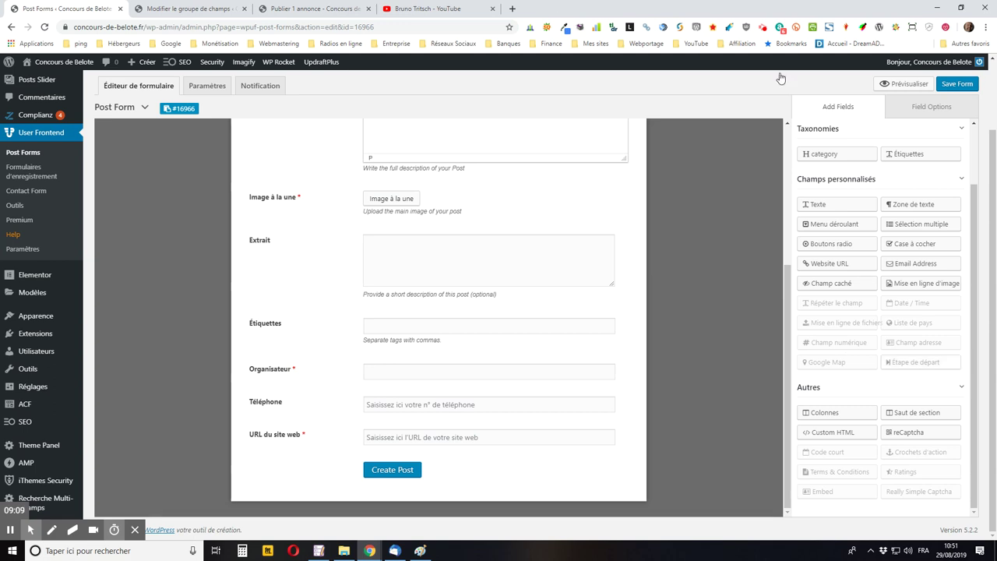
click(163, 8)
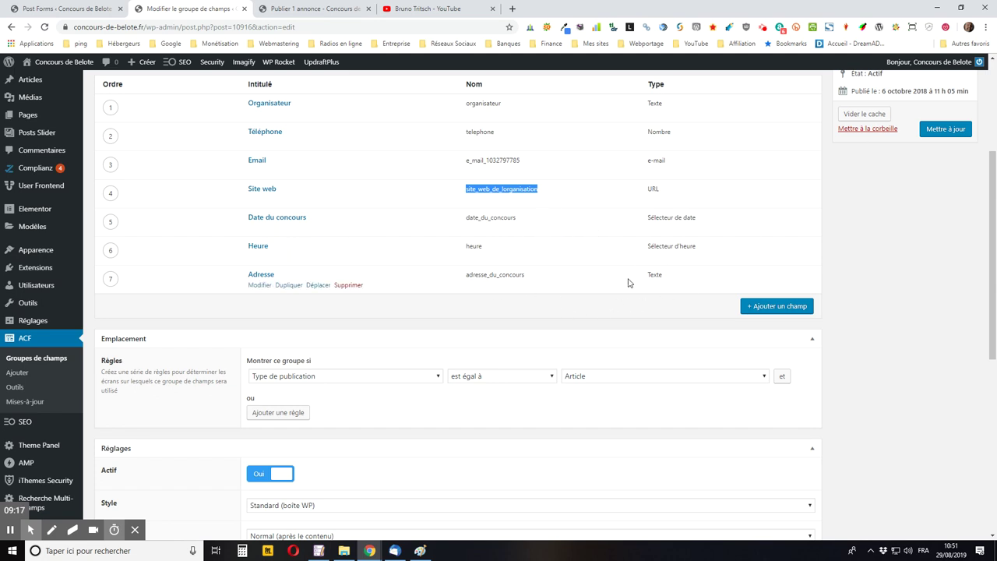
click(296, 9)
click(70, 9)
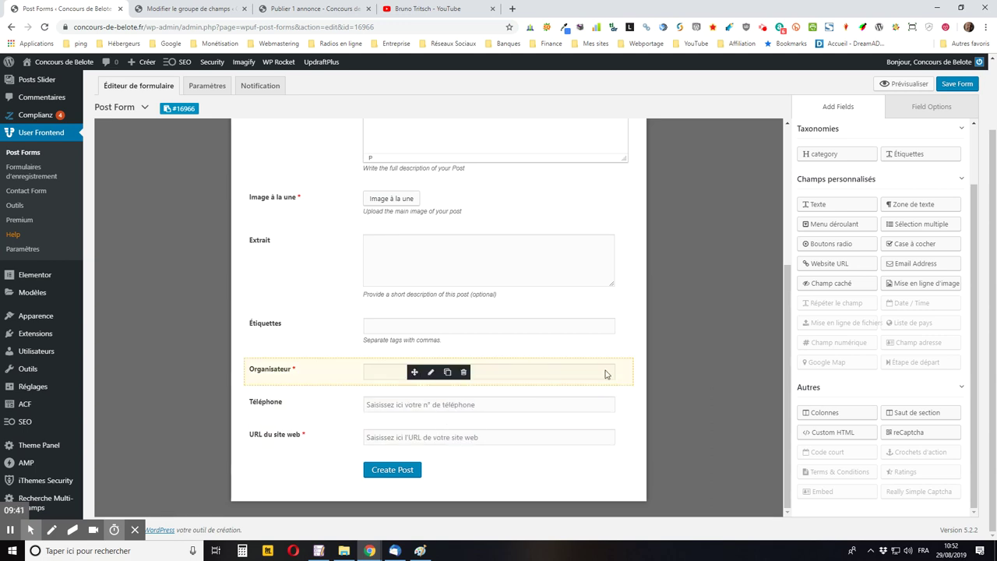
click(431, 438)
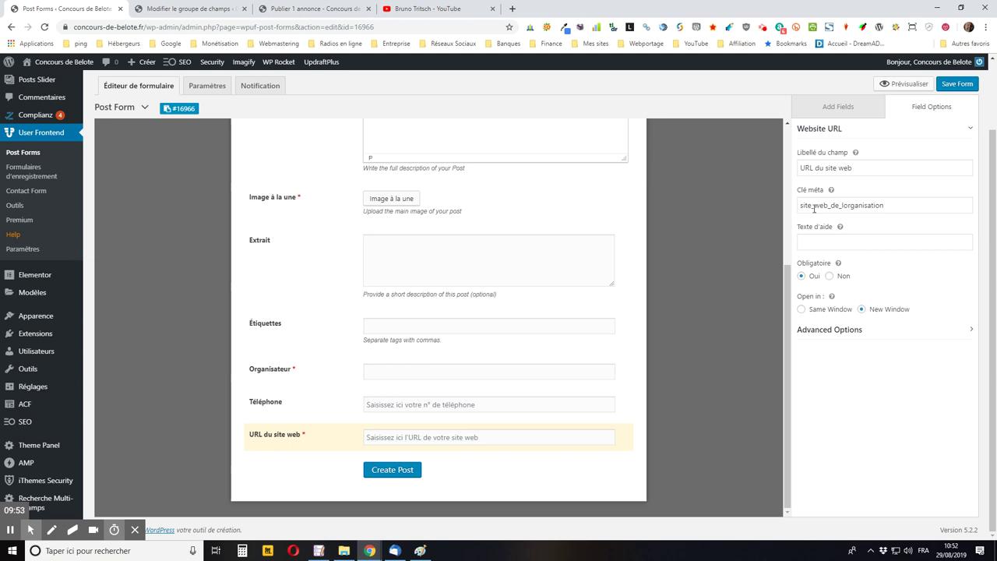
click(191, 9)
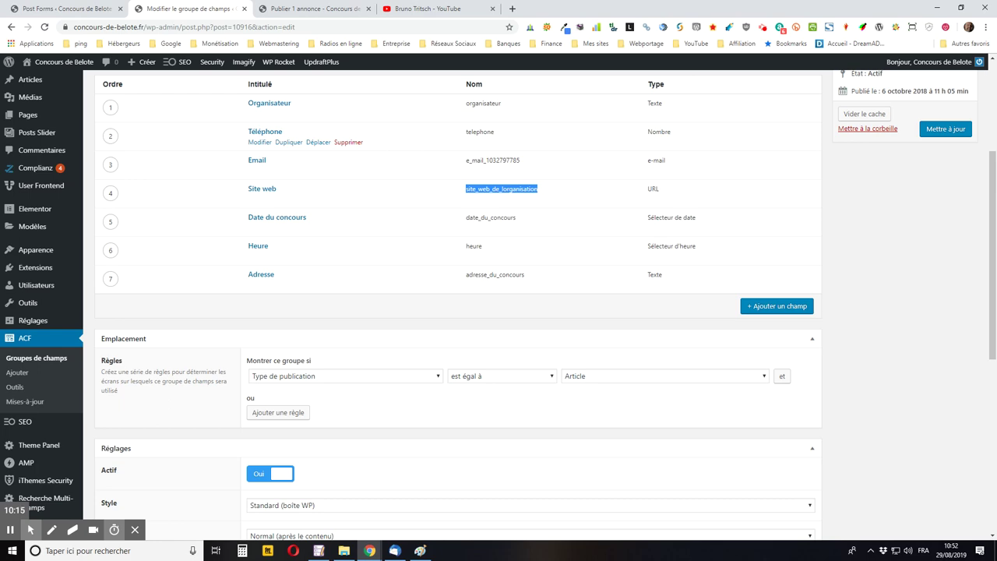
Switch to YouTube, open the channel's WordPress colour palette video, and read through its expanded description and recommended links
click(436, 8)
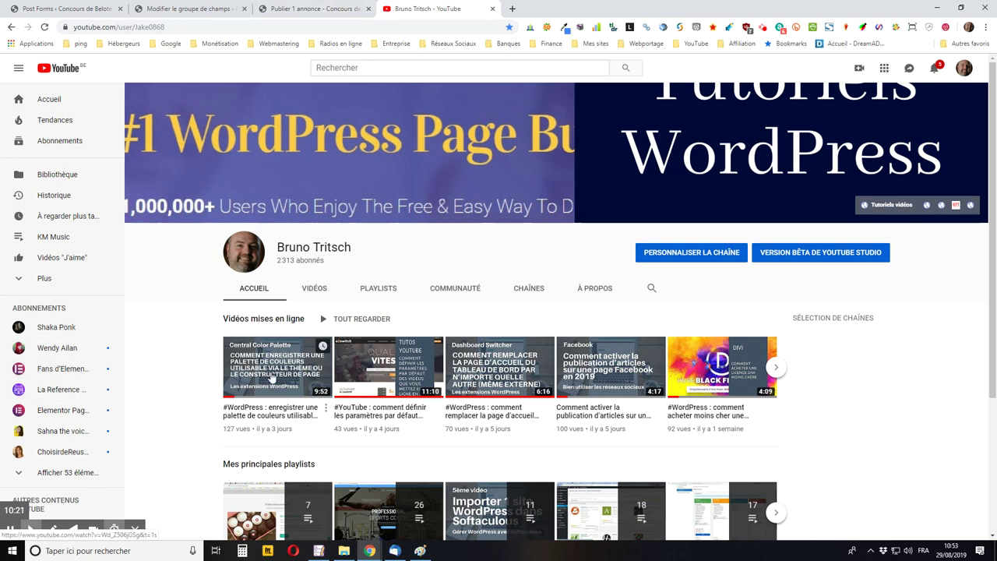
click(342, 346)
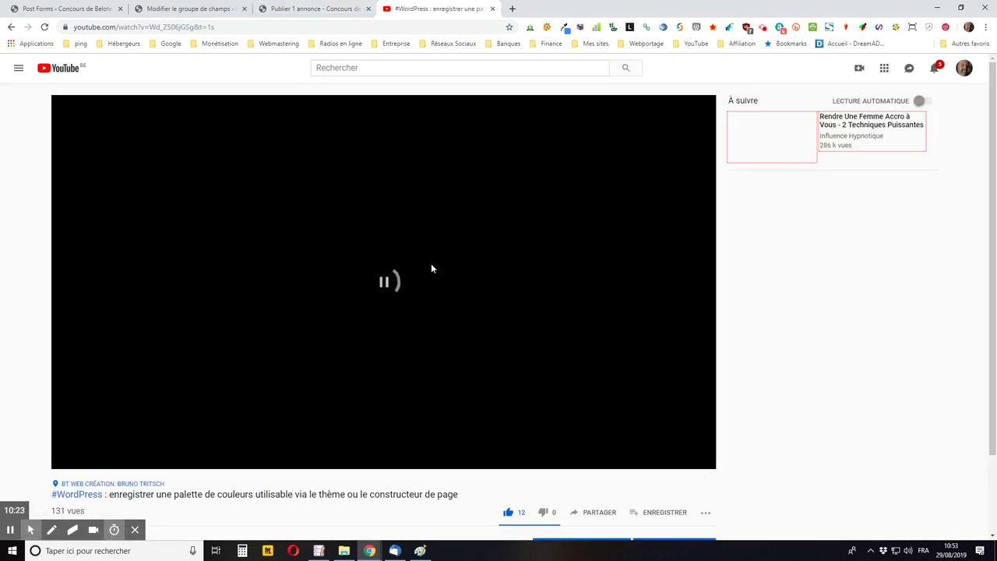
scroll(532, 512, down, 1)
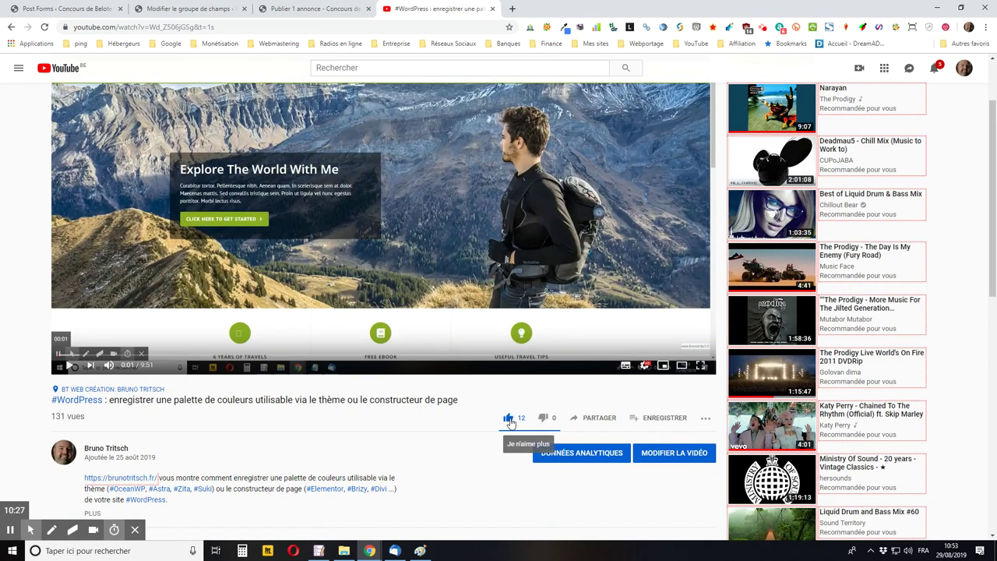
scroll(597, 419, down, 1)
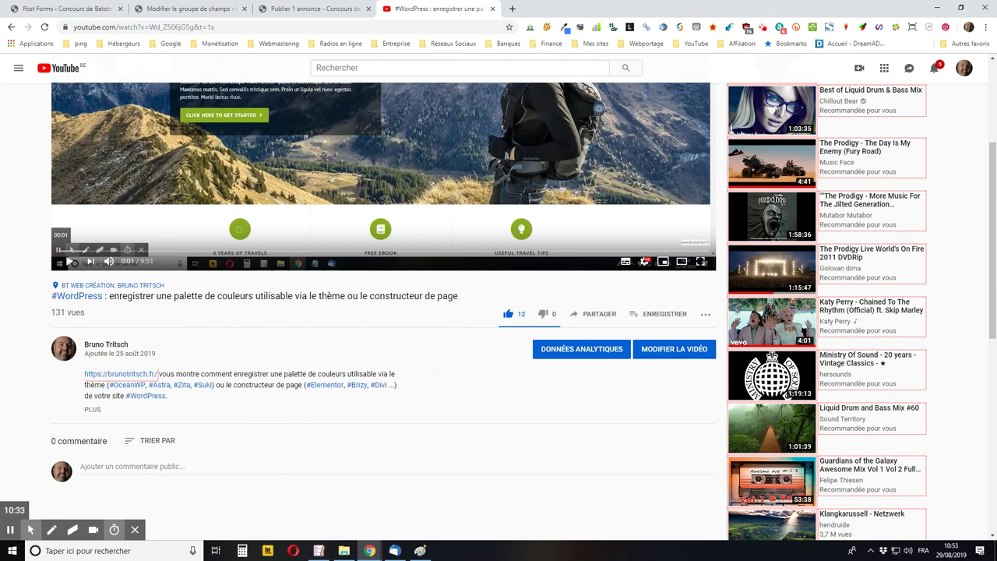
click(92, 409)
scroll(126, 420, down, 1)
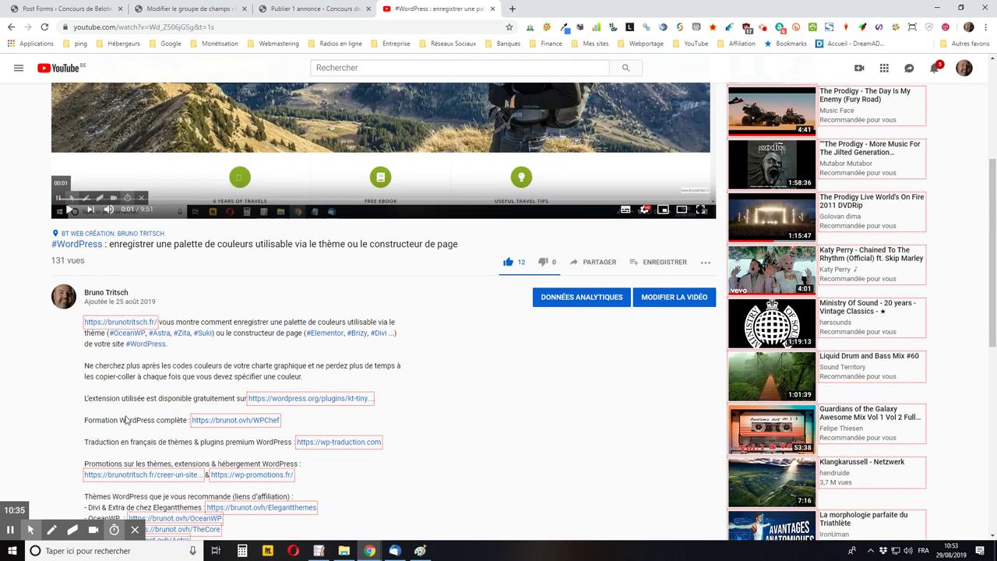
scroll(126, 420, down, 2)
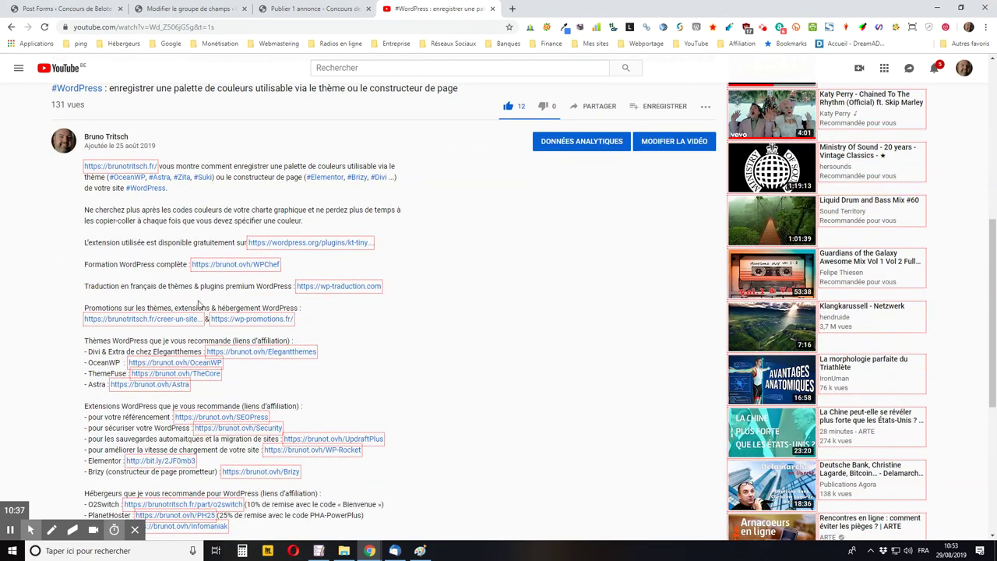
scroll(160, 380, down, 1)
scroll(162, 425, down, 2)
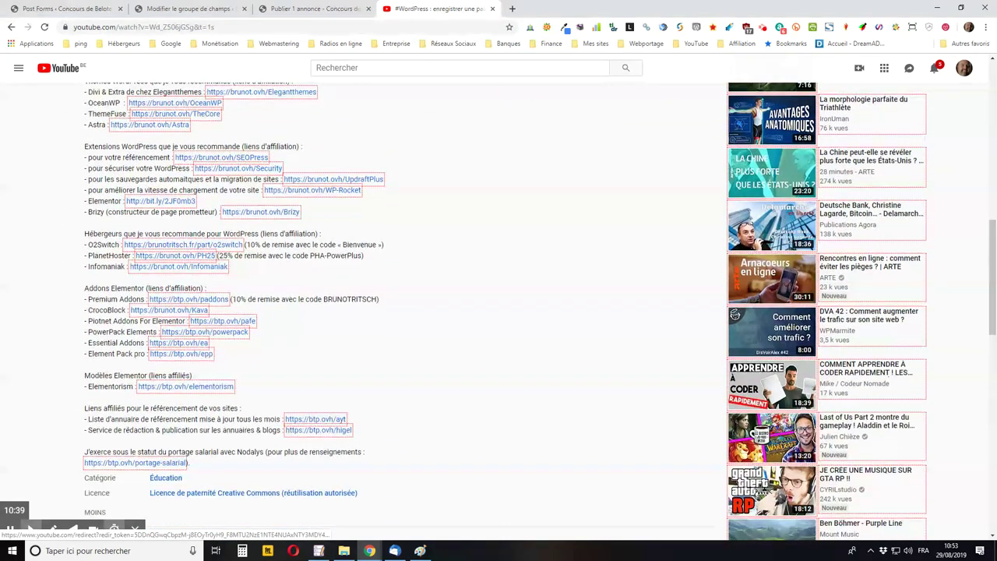
scroll(296, 349, up, 2)
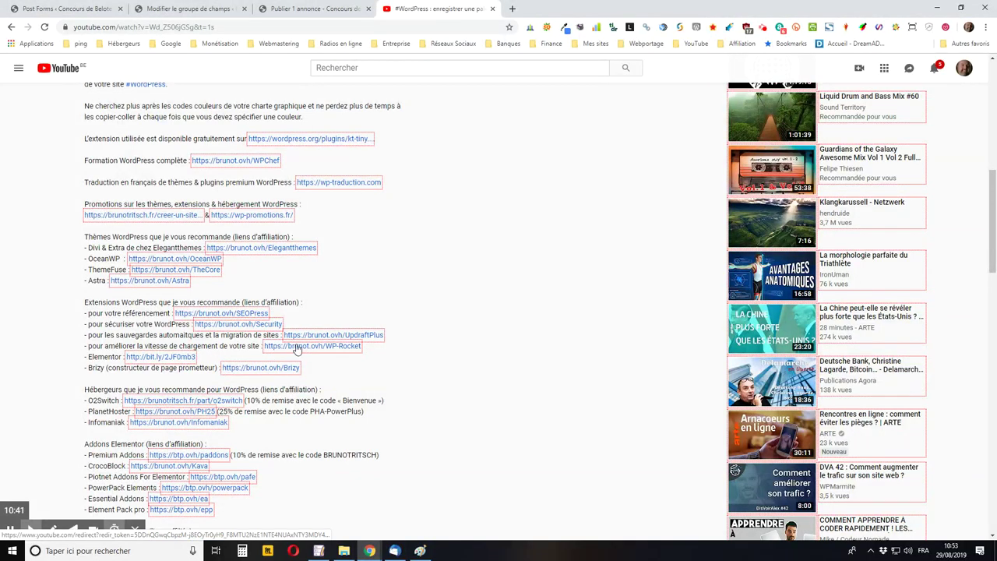